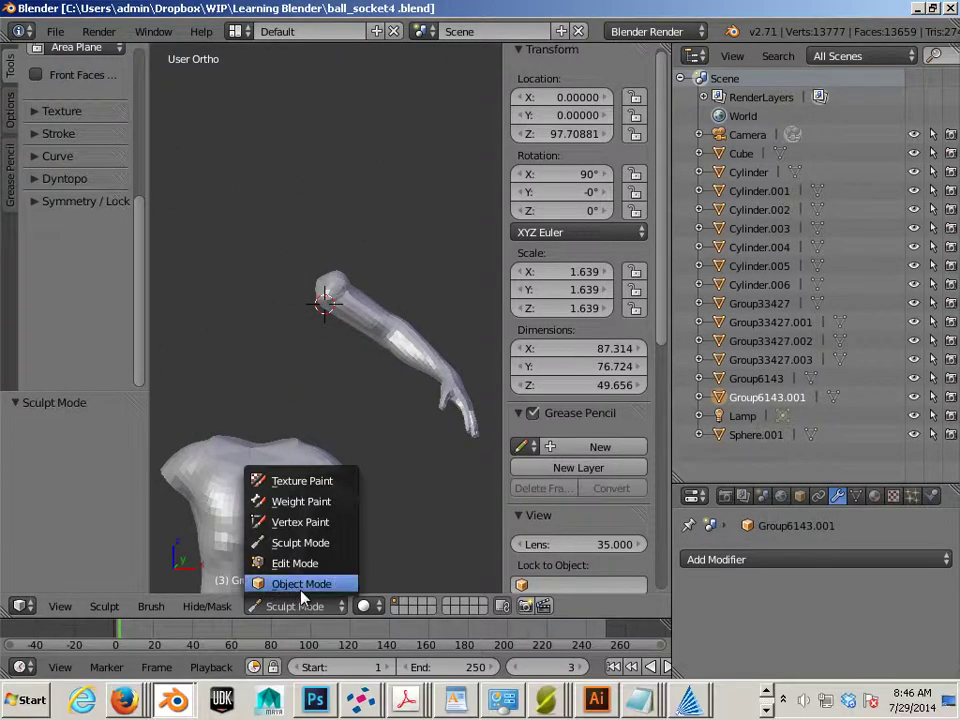
# Return to Object Mode and lower the detached arm about 103.1 units along Z to the torso's shoulder socket
pyautogui.click(301, 586)
pyautogui.scroll(-4, 369, 336)
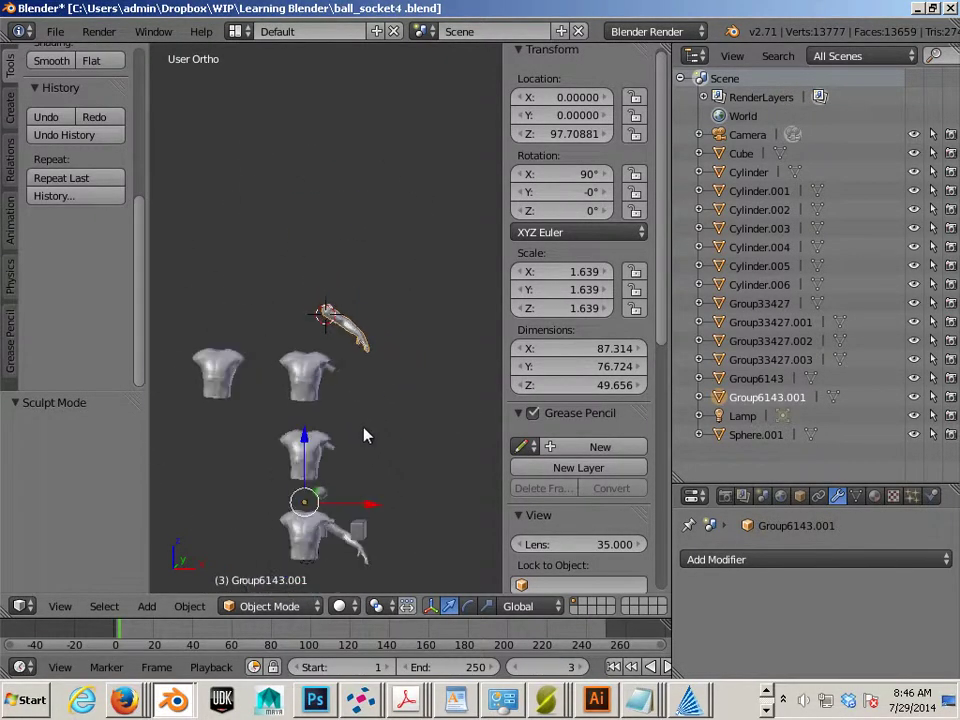
pyautogui.moveTo(305, 448); pyautogui.dragTo(306, 499)
pyautogui.scroll(4, 399, 454)
pyautogui.keyDown('shift'); pyautogui.moveTo(399, 454); pyautogui.dragTo(265, 328, button='middle'); pyautogui.keyUp('shift')
pyautogui.moveTo(338, 347); pyautogui.dragTo(255, 256, button='middle')
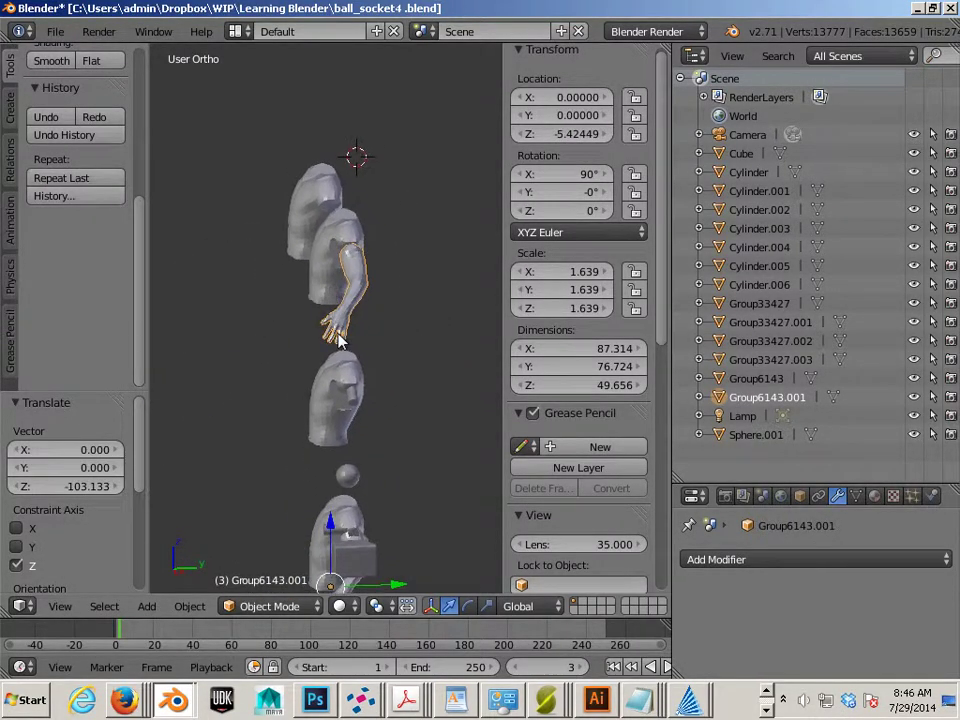
# Set the arm's origin to its own geometry
pyautogui.click(203, 605)
pyautogui.moveTo(231, 520)
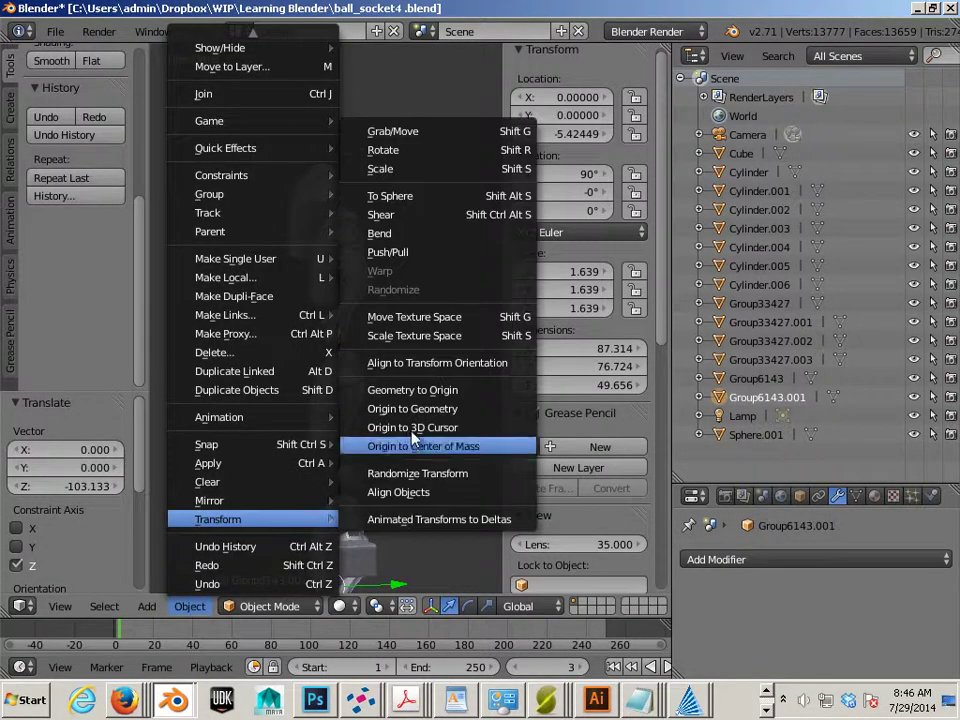
pyautogui.click(415, 421)
pyautogui.scroll(5, 394, 456)
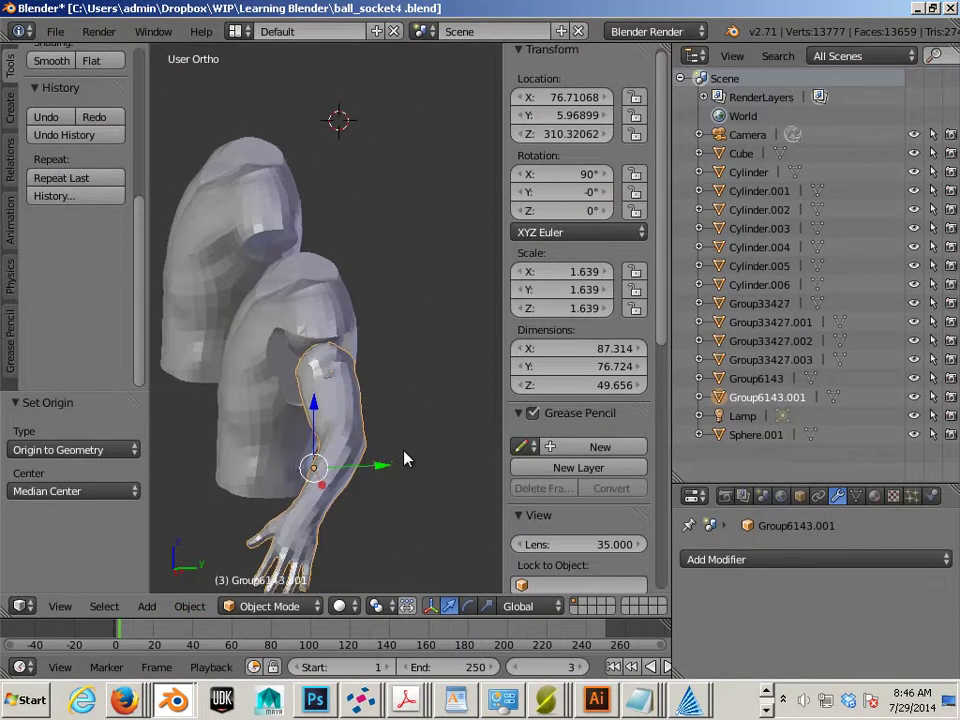
# Shift the arm along Y to about 7.26 to align it with the shoulder opening
pyautogui.press('g')
pyautogui.press('y')
pyautogui.click(376, 484)
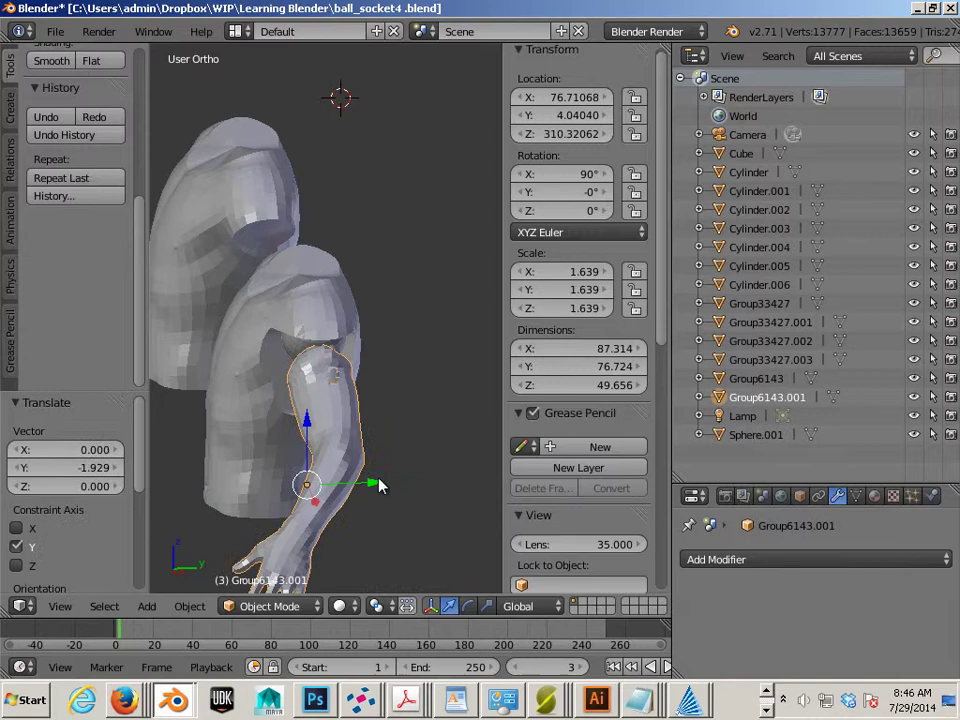
pyautogui.press('g')
pyautogui.press('y')
pyautogui.click(370, 484)
# Raise the arm along Z in two moves to about 315.5, bringing its head up into the shoulder opening
pyautogui.moveTo(225, 474); pyautogui.dragTo(210, 383, button='middle')
pyautogui.press('g')
pyautogui.press('z')
pyautogui.click(369, 366)
pyautogui.keyDown('shift'); pyautogui.moveTo(210, 383); pyautogui.dragTo(421, 378, button='middle'); pyautogui.keyUp('shift')
pyautogui.press('g')
pyautogui.press('z')
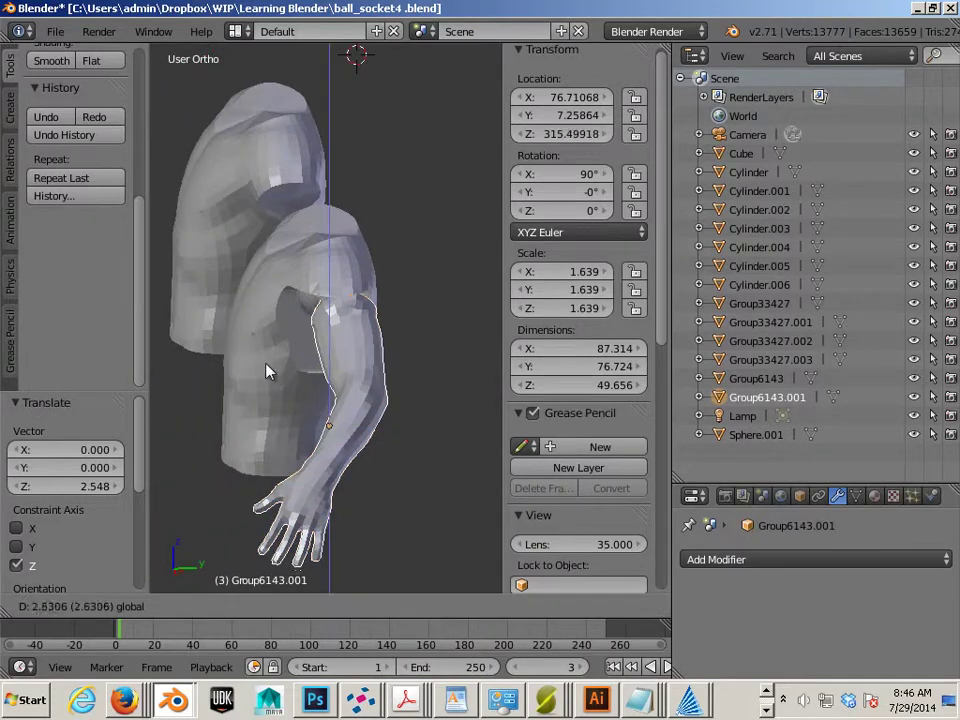
pyautogui.click(265, 364)
# In a front wireframe view, lower the arm about 1.47 units along Z to fit its head in the socket
pyautogui.press('KP_1')
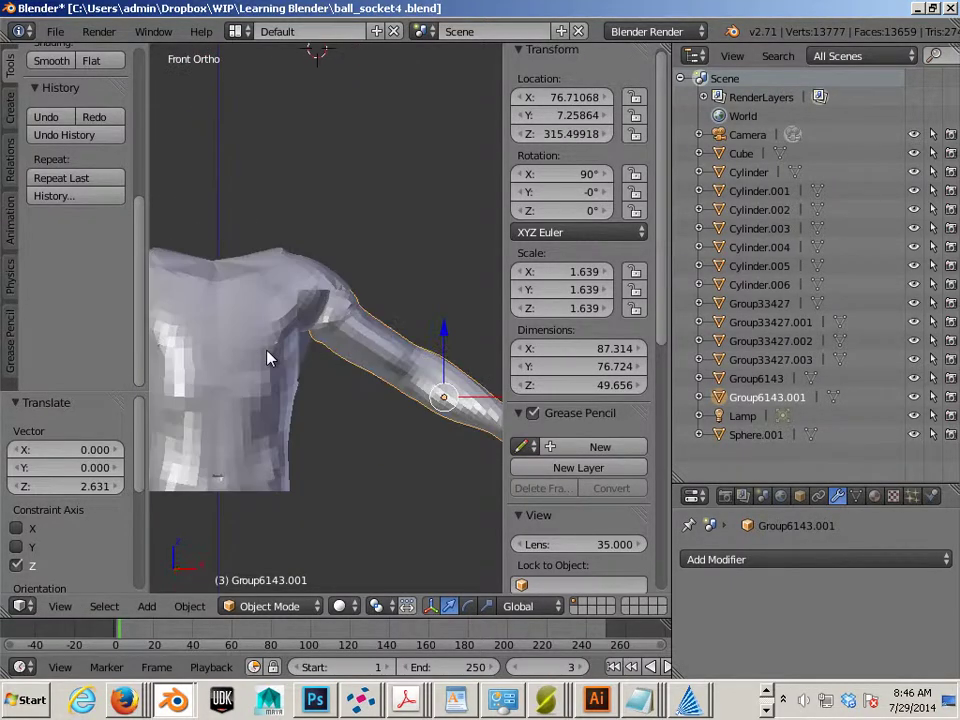
pyautogui.press('z')
pyautogui.scroll(3, 221, 379)
pyautogui.keyDown('shift'); pyautogui.moveTo(298, 375); pyautogui.dragTo(347, 380, button='middle'); pyautogui.keyUp('shift')
pyautogui.moveTo(426, 368); pyautogui.dragTo(421, 375)
# In a solid top view, shift the arm about 2.02 units toward the front along Y
pyautogui.press('KP_7')
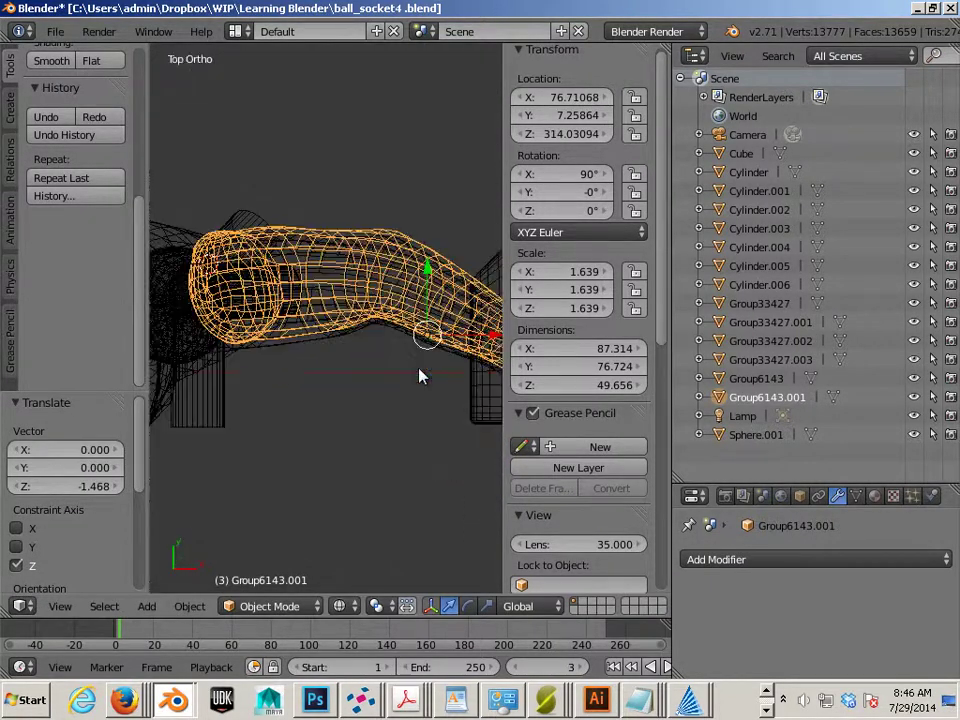
pyautogui.press('z')
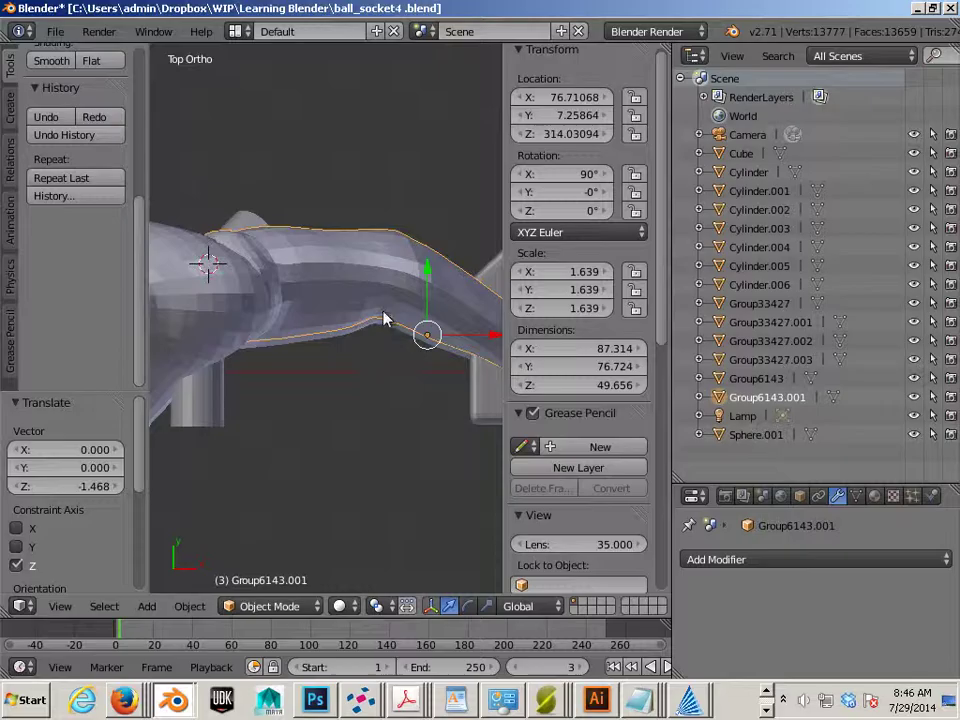
pyautogui.moveTo(430, 268); pyautogui.dragTo(422, 280)
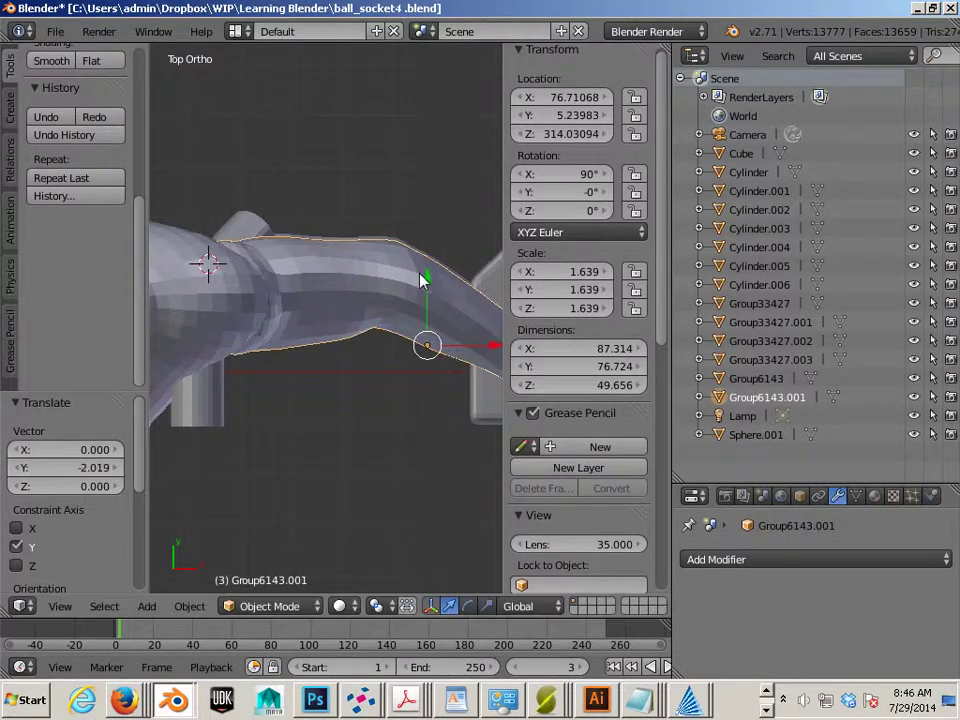
# Switch the arm to Sculpt Mode and reshape the rear edge of the upper arm to follow the shoulder opening
pyautogui.press('z')
pyautogui.scroll(5, 348, 375)
pyautogui.moveTo(369, 386); pyautogui.dragTo(430, 185, button='middle')
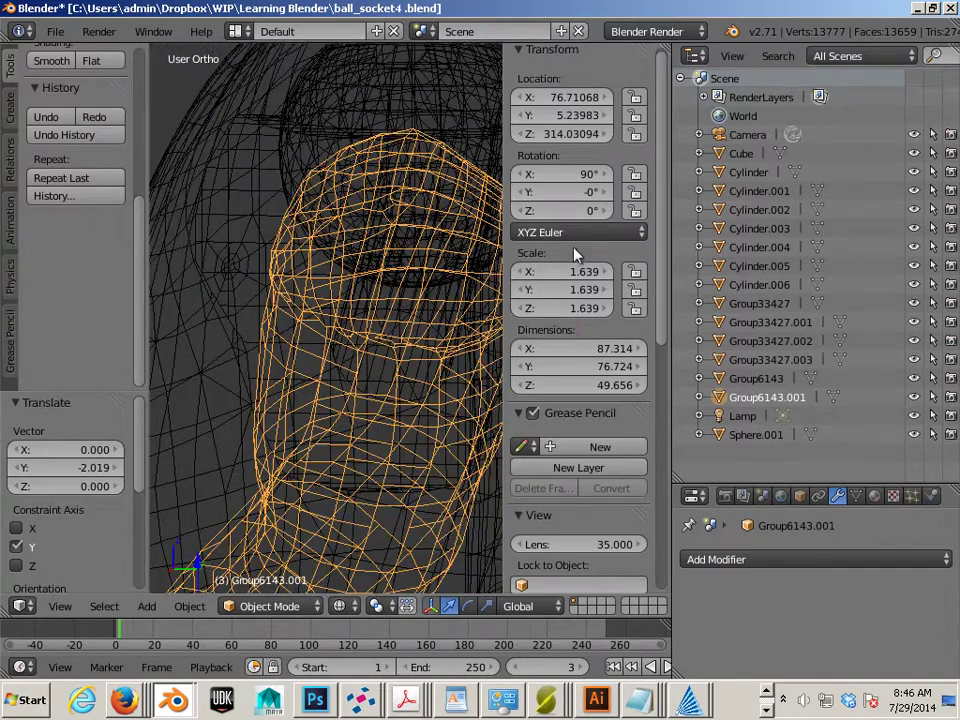
pyautogui.press('z')
pyautogui.moveTo(455, 267)
pyautogui.mouseDown(button='middle')
pyautogui.moveTo(377, 253)
pyautogui.moveTo(379, 264)
pyautogui.moveTo(465, 276)
pyautogui.moveTo(467, 285)
pyautogui.moveTo(402, 394)
pyautogui.mouseUp(button='middle')
pyautogui.click(285, 601)
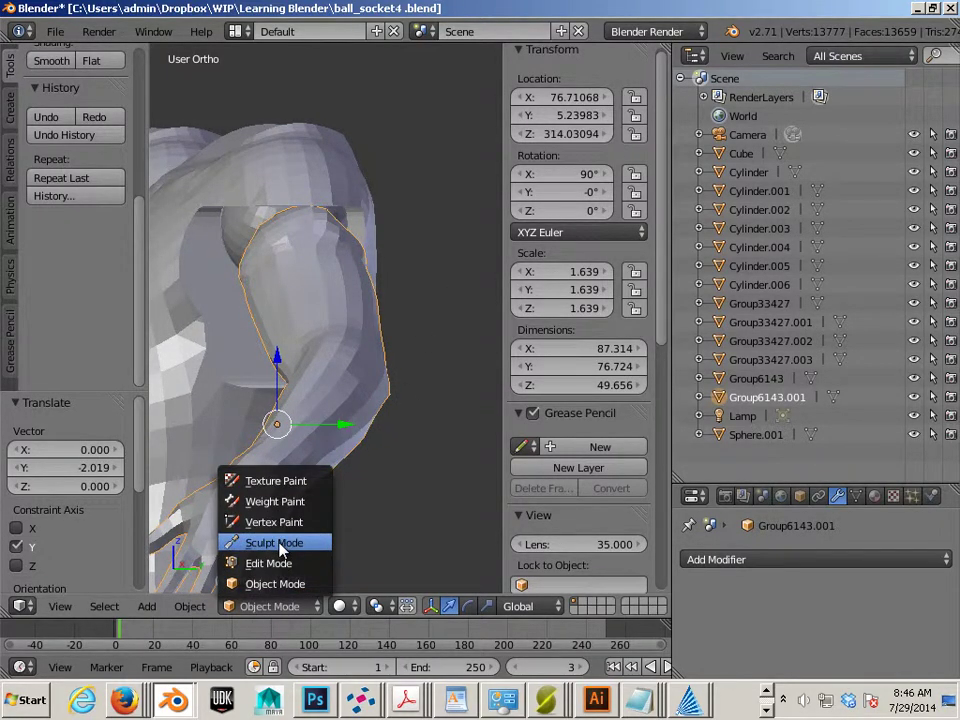
pyautogui.click(284, 544)
pyautogui.moveTo(284, 544)
pyautogui.mouseDown(button='middle')
pyautogui.moveTo(330, 420)
pyautogui.moveTo(352, 285)
pyautogui.mouseUp(button='middle')
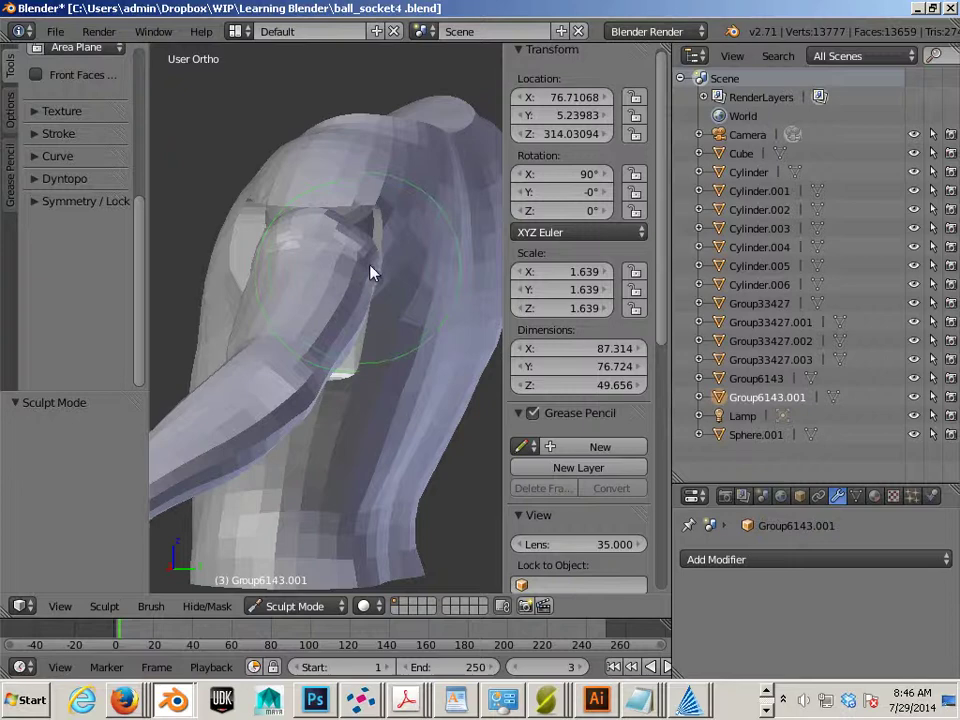
pyautogui.moveTo(361, 222)
pyautogui.mouseDown()
pyautogui.moveTo(377, 266)
pyautogui.moveTo(364, 259)
pyautogui.moveTo(381, 270)
pyautogui.mouseUp()
pyautogui.moveTo(381, 270)
pyautogui.mouseDown(button='middle')
pyautogui.moveTo(349, 321)
pyautogui.moveTo(366, 298)
pyautogui.moveTo(377, 304)
pyautogui.mouseUp(button='middle')
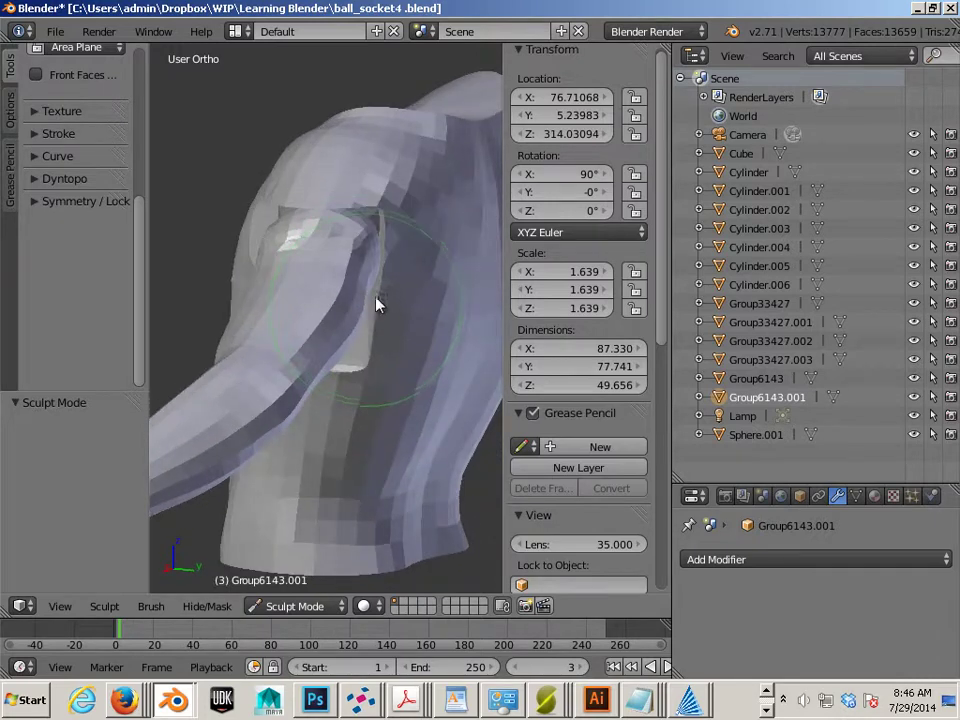
pyautogui.moveTo(363, 314)
pyautogui.mouseDown()
pyautogui.moveTo(375, 229)
pyautogui.moveTo(380, 291)
pyautogui.mouseUp()
pyautogui.moveTo(380, 291); pyautogui.dragTo(378, 352, button='middle')
pyautogui.moveTo(378, 352)
pyautogui.mouseDown()
pyautogui.moveTo(360, 360)
pyautogui.moveTo(374, 310)
pyautogui.moveTo(384, 334)
pyautogui.mouseUp()
pyautogui.moveTo(384, 334)
pyautogui.mouseDown(button='middle')
pyautogui.moveTo(336, 386)
pyautogui.moveTo(360, 418)
pyautogui.moveTo(368, 385)
pyautogui.moveTo(369, 448)
pyautogui.moveTo(396, 452)
pyautogui.moveTo(394, 476)
pyautogui.moveTo(360, 390)
pyautogui.moveTo(418, 386)
pyautogui.moveTo(336, 360)
pyautogui.mouseUp(button='middle')
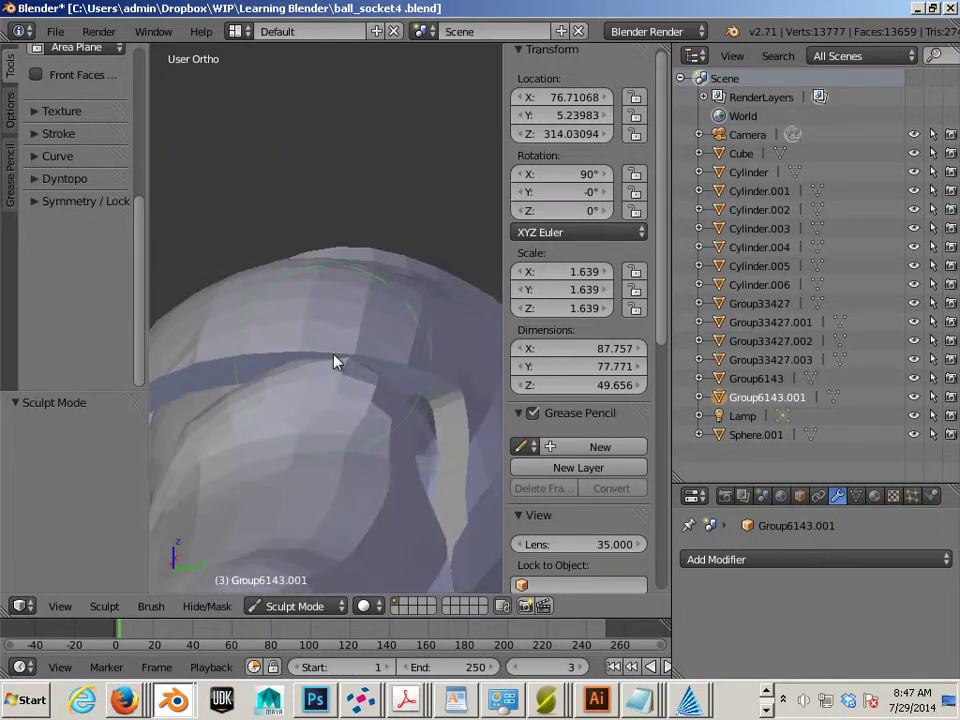
# Sculpt the top of the upper arm so it sits neatly beneath the rim of the shoulder opening
pyautogui.moveTo(338, 370)
pyautogui.mouseDown()
pyautogui.moveTo(334, 381)
pyautogui.moveTo(341, 366)
pyautogui.moveTo(349, 397)
pyautogui.moveTo(300, 384)
pyautogui.moveTo(332, 388)
pyautogui.mouseUp()
pyautogui.moveTo(332, 388)
pyautogui.mouseDown(button='middle')
pyautogui.moveTo(274, 418)
pyautogui.moveTo(342, 420)
pyautogui.moveTo(306, 405)
pyautogui.moveTo(315, 384)
pyautogui.mouseUp(button='middle')
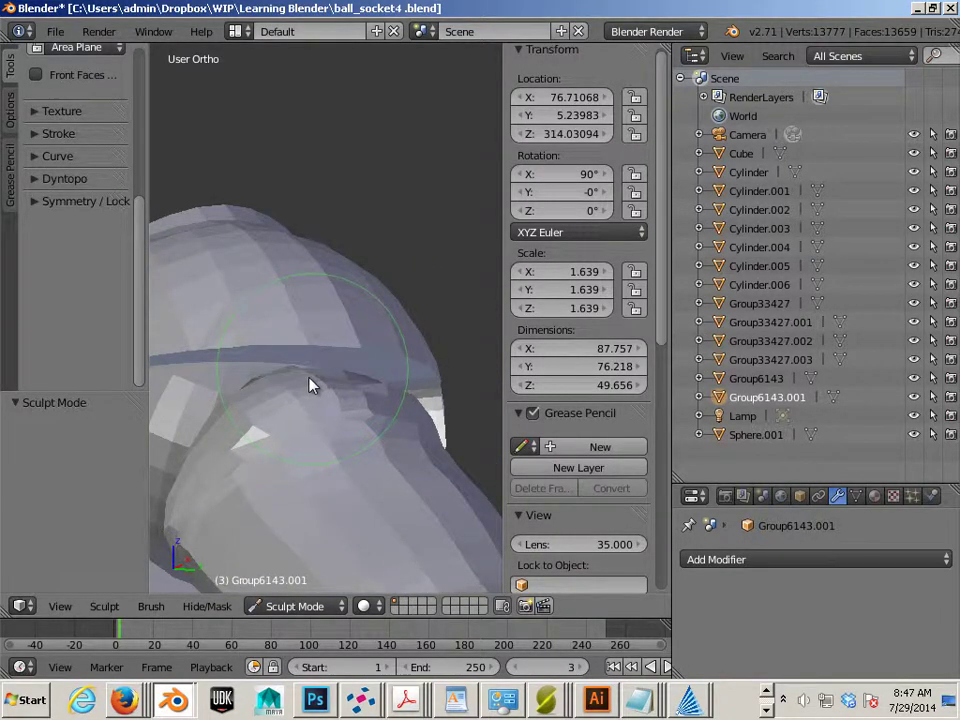
pyautogui.moveTo(313, 386)
pyautogui.mouseDown()
pyautogui.moveTo(399, 392)
pyautogui.moveTo(403, 435)
pyautogui.mouseUp()
pyautogui.moveTo(403, 435)
pyautogui.mouseDown(button='middle')
pyautogui.moveTo(223, 426)
pyautogui.moveTo(266, 424)
pyautogui.moveTo(375, 450)
pyautogui.moveTo(422, 409)
pyautogui.moveTo(388, 456)
pyautogui.moveTo(328, 306)
pyautogui.mouseUp(button='middle')
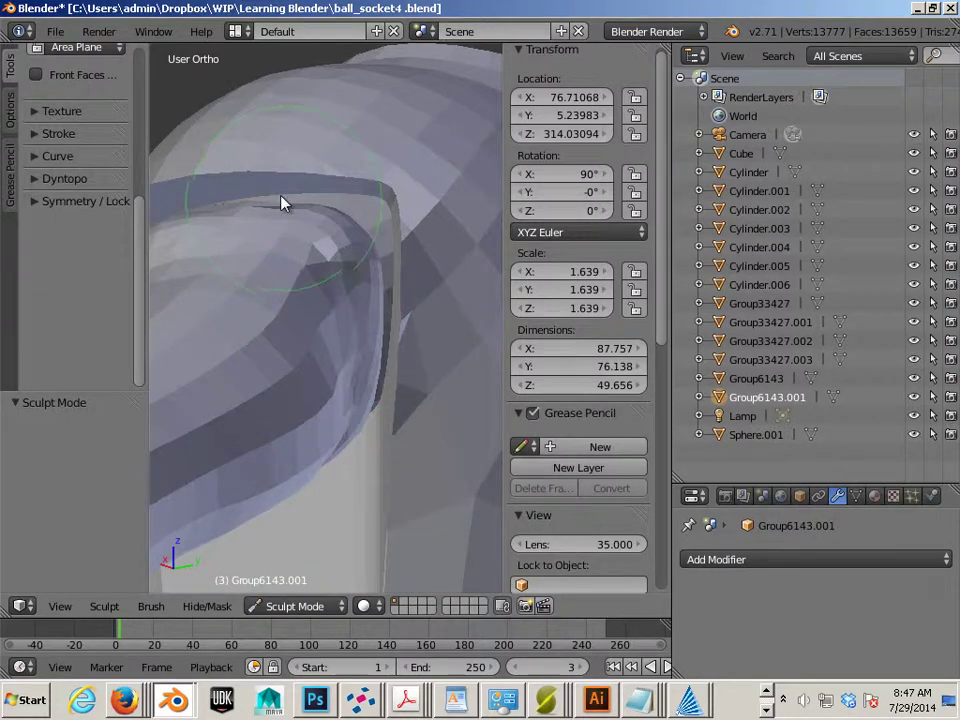
pyautogui.moveTo(283, 213)
pyautogui.mouseDown()
pyautogui.moveTo(251, 206)
pyautogui.moveTo(186, 226)
pyautogui.mouseUp()
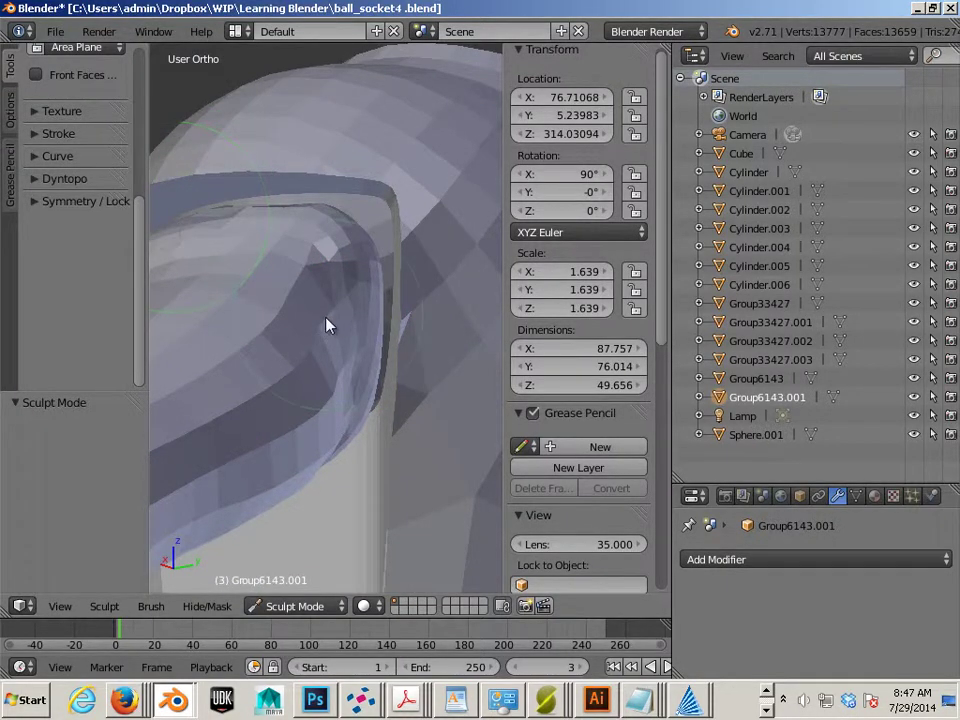
pyautogui.moveTo(326, 326)
pyautogui.mouseDown(button='middle')
pyautogui.moveTo(296, 339)
pyautogui.moveTo(315, 377)
pyautogui.moveTo(285, 360)
pyautogui.moveTo(300, 296)
pyautogui.moveTo(267, 357)
pyautogui.moveTo(313, 396)
pyautogui.mouseUp(button='middle')
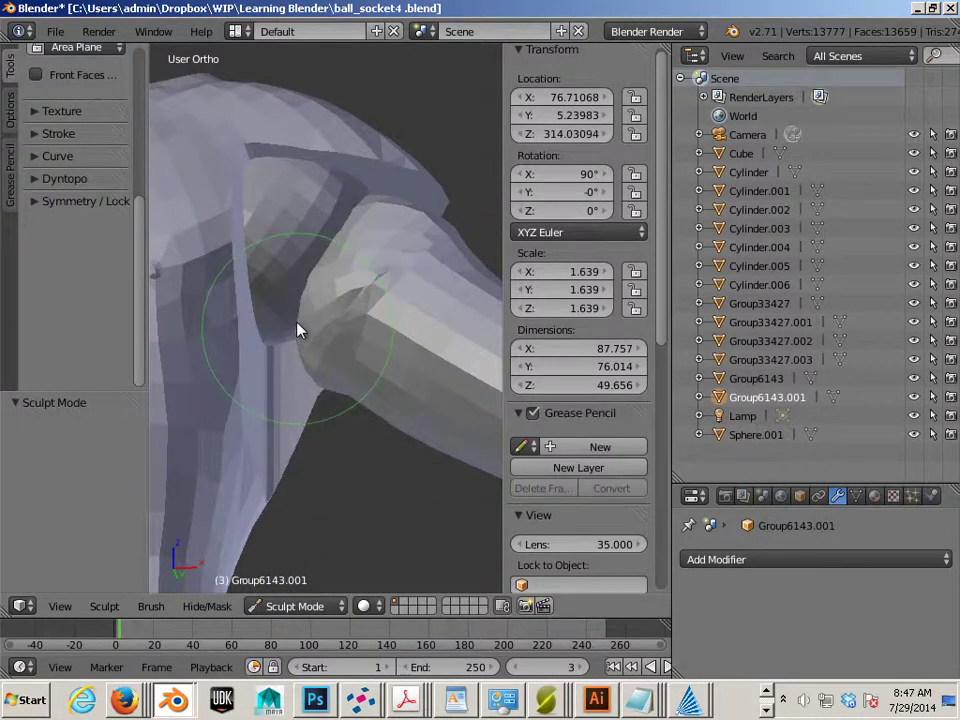
# Sculpt the inner end of the upper arm so it wraps closer around the shoulder ball
pyautogui.moveTo(292, 326); pyautogui.dragTo(306, 379)
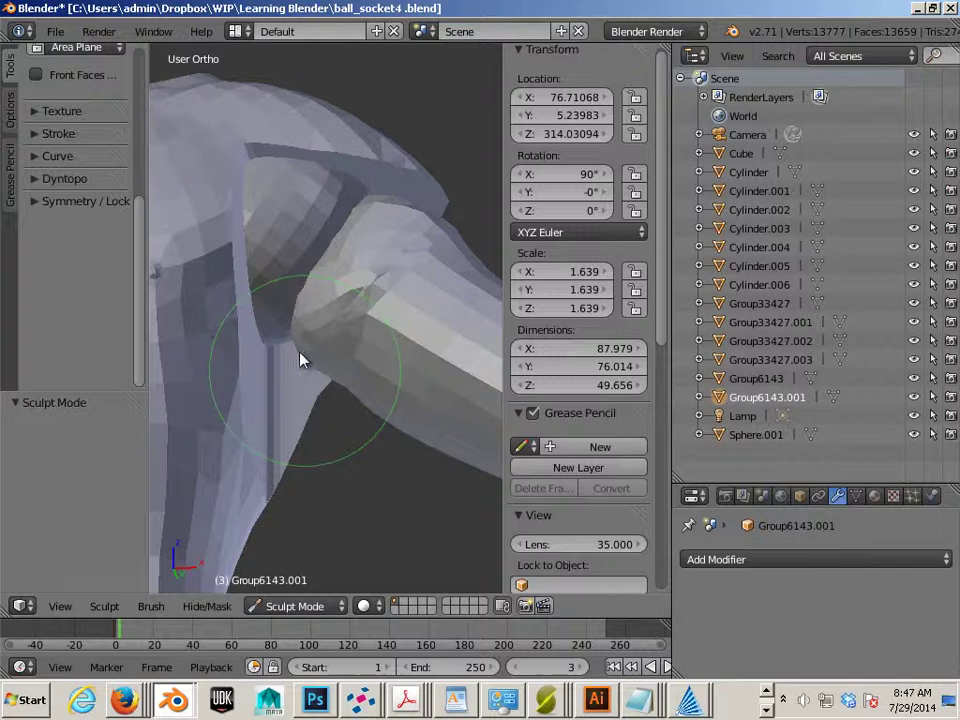
pyautogui.moveTo(287, 347)
pyautogui.mouseDown()
pyautogui.moveTo(317, 321)
pyautogui.moveTo(349, 429)
pyautogui.mouseUp()
pyautogui.moveTo(349, 429); pyautogui.dragTo(317, 332, button='middle')
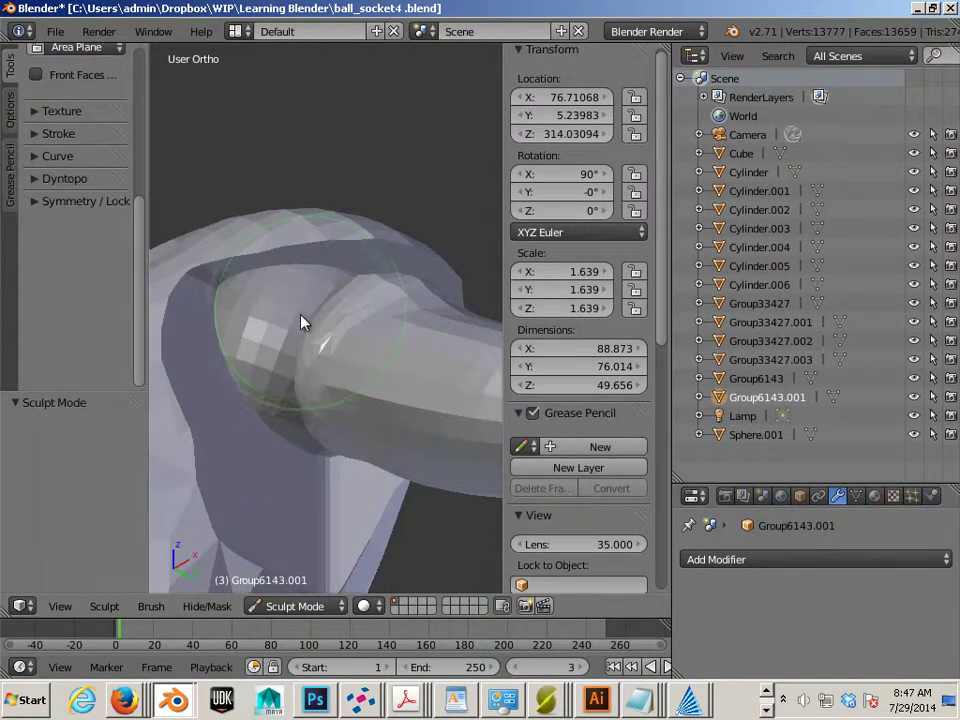
pyautogui.moveTo(316, 318)
pyautogui.mouseDown()
pyautogui.moveTo(302, 318)
pyautogui.moveTo(310, 316)
pyautogui.moveTo(289, 346)
pyautogui.mouseUp()
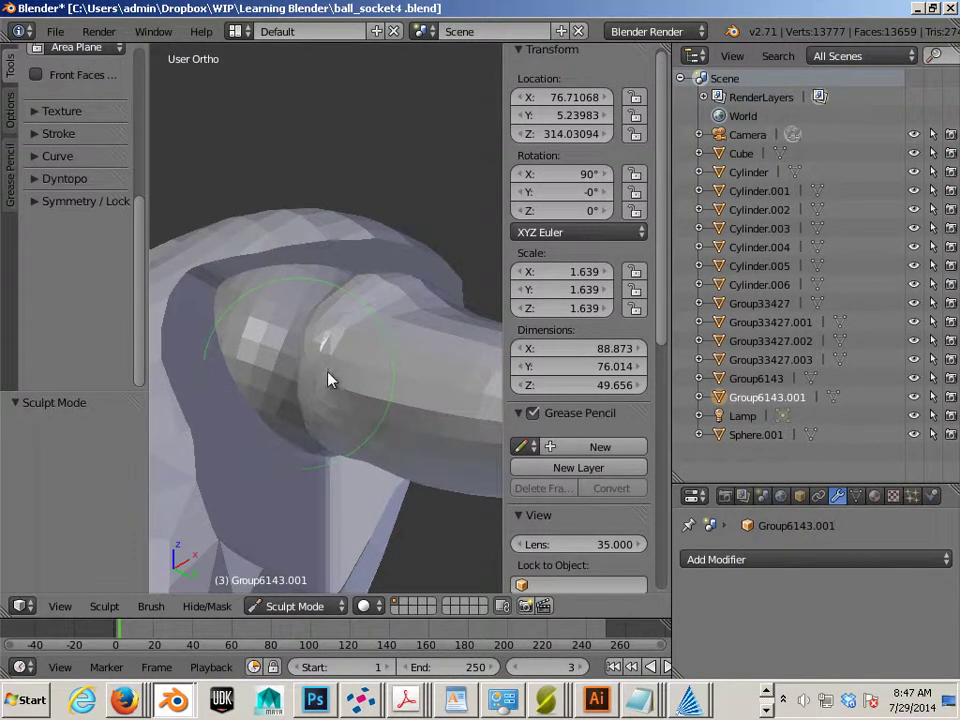
pyautogui.moveTo(328, 381); pyautogui.dragTo(246, 390, button='middle')
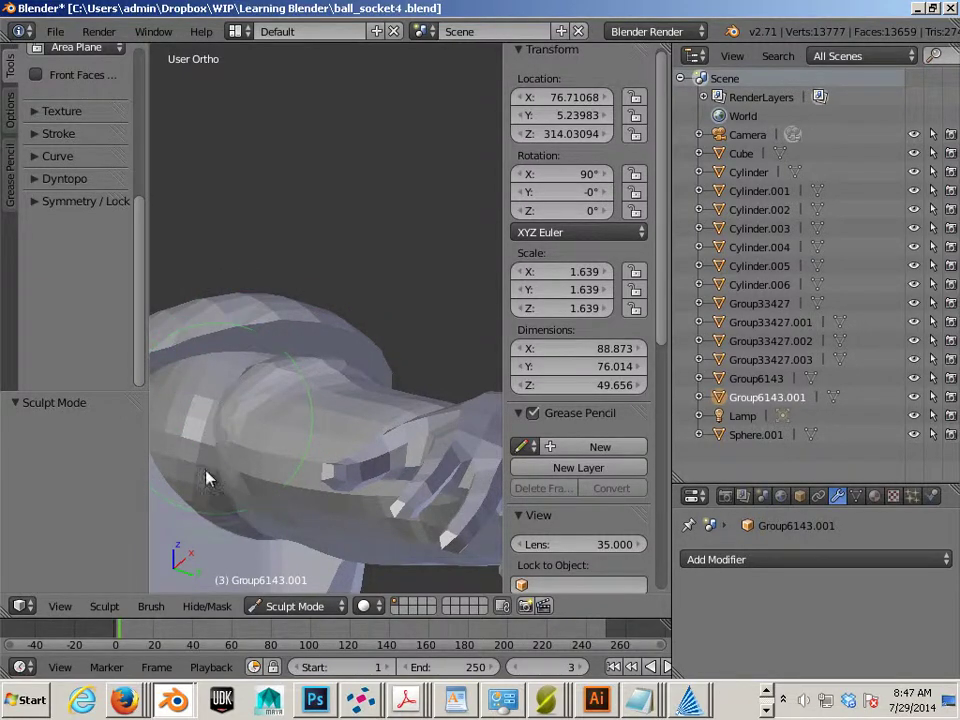
# Reshape the underside and front of the upper arm's inner end where it meets the shoulder ball
pyautogui.rightClick(184, 543)
pyautogui.moveTo(221, 529)
pyautogui.mouseDown(button='middle')
pyautogui.moveTo(214, 504)
pyautogui.moveTo(313, 521)
pyautogui.moveTo(318, 564)
pyautogui.moveTo(290, 525)
pyautogui.moveTo(354, 413)
pyautogui.mouseUp(button='middle')
pyautogui.hotkey('ctrl', 'shift', 'z')
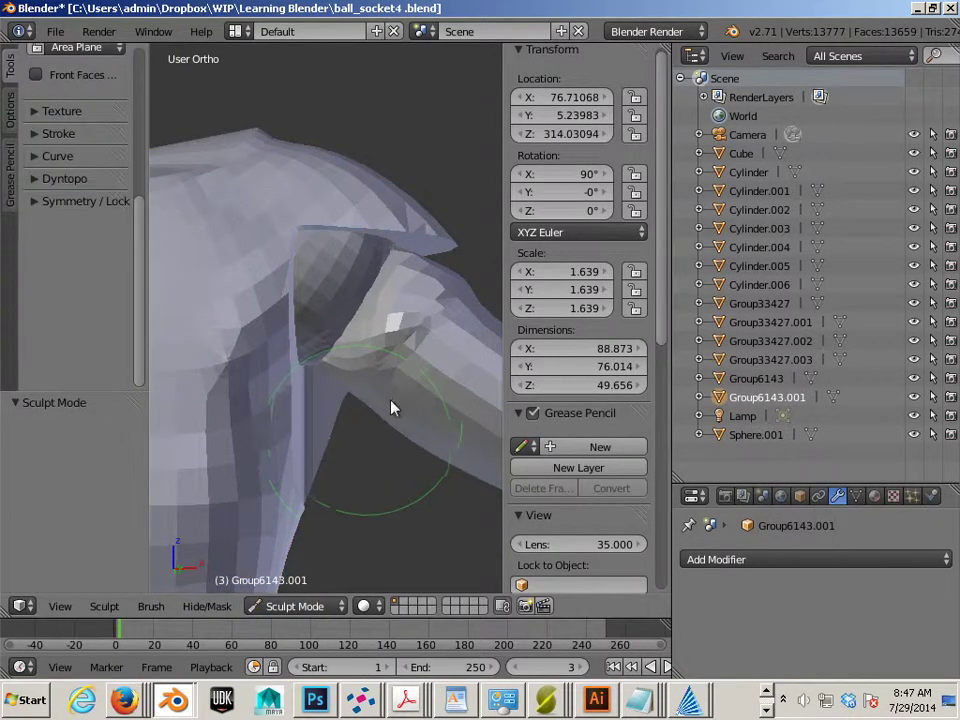
pyautogui.moveTo(332, 380)
pyautogui.mouseDown()
pyautogui.moveTo(385, 425)
pyautogui.moveTo(343, 379)
pyautogui.moveTo(396, 410)
pyautogui.mouseUp()
pyautogui.moveTo(396, 410)
pyautogui.mouseDown(button='middle')
pyautogui.moveTo(386, 343)
pyautogui.moveTo(392, 446)
pyautogui.moveTo(364, 373)
pyautogui.mouseUp(button='middle')
pyautogui.moveTo(363, 373)
pyautogui.mouseDown()
pyautogui.moveTo(388, 347)
pyautogui.moveTo(399, 358)
pyautogui.moveTo(361, 357)
pyautogui.moveTo(368, 364)
pyautogui.moveTo(364, 356)
pyautogui.moveTo(388, 354)
pyautogui.moveTo(381, 367)
pyautogui.mouseUp()
pyautogui.moveTo(379, 377)
pyautogui.mouseDown(button='middle')
pyautogui.moveTo(411, 459)
pyautogui.moveTo(312, 412)
pyautogui.moveTo(312, 364)
pyautogui.mouseUp(button='middle')
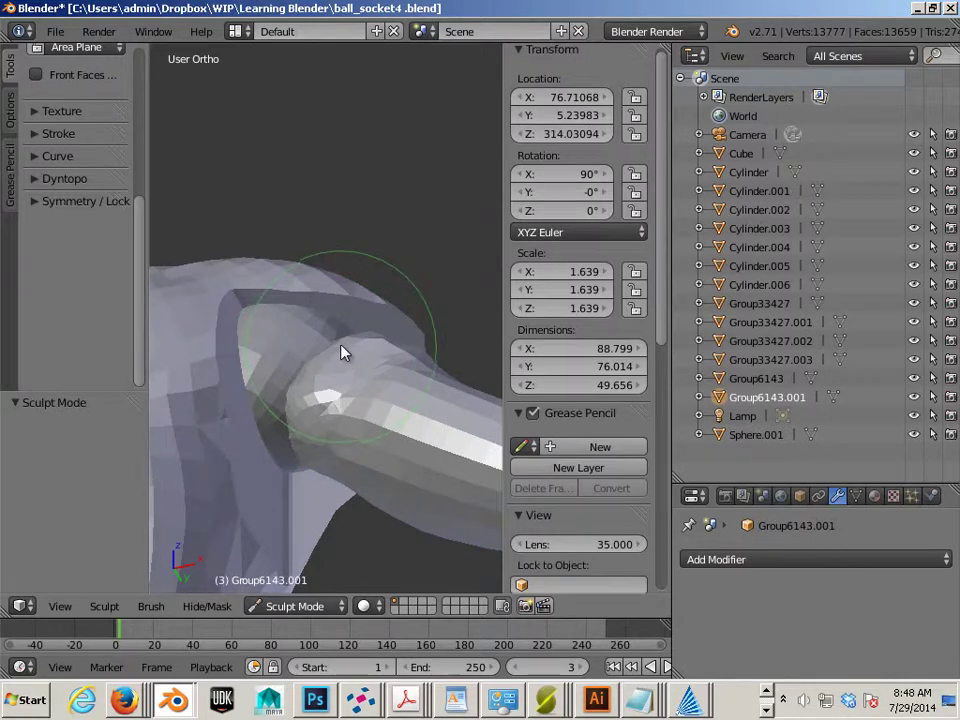
pyautogui.moveTo(341, 346); pyautogui.dragTo(375, 347)
pyautogui.moveTo(375, 347)
pyautogui.mouseDown(button='middle')
pyautogui.moveTo(377, 478)
pyautogui.moveTo(390, 493)
pyautogui.moveTo(392, 461)
pyautogui.mouseUp(button='middle')
# Reduce the sculpt brush size and refine the rim and top of the arm's inner end around the shoulder ball
pyautogui.press('[')
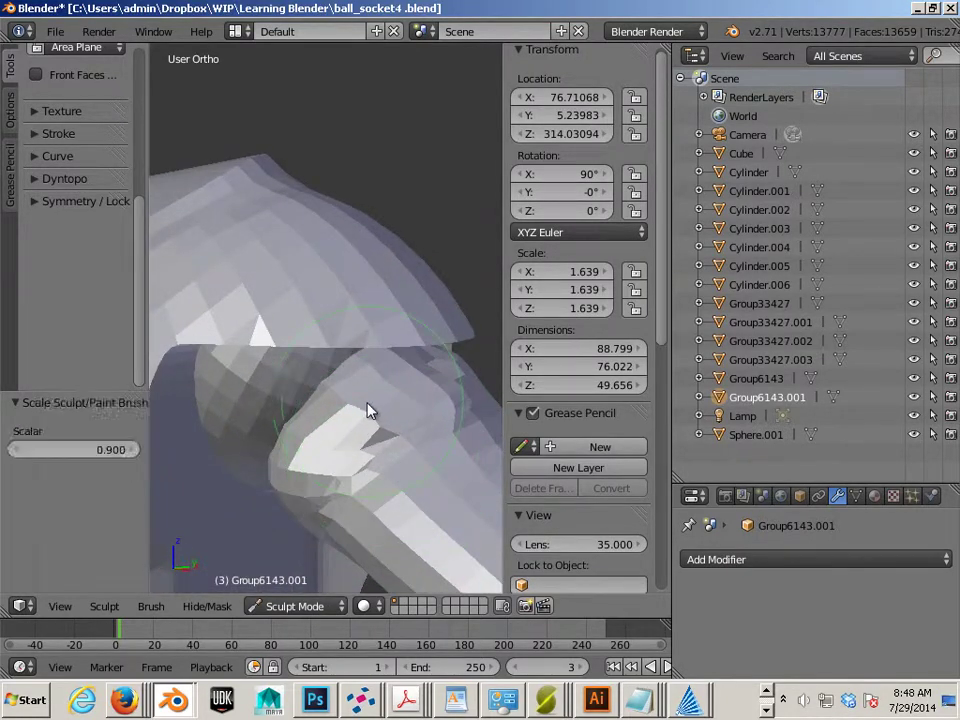
pyautogui.moveTo(377, 435); pyautogui.dragTo(339, 407)
pyautogui.moveTo(339, 407)
pyautogui.mouseDown(button='middle')
pyautogui.moveTo(339, 371)
pyautogui.moveTo(396, 356)
pyautogui.mouseUp(button='middle')
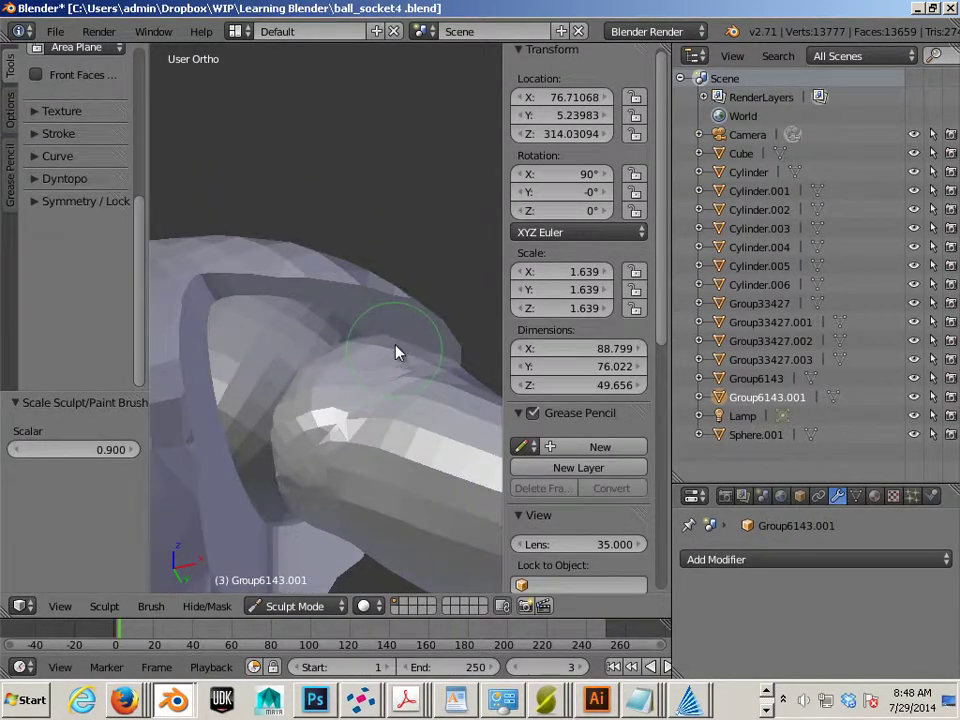
pyautogui.moveTo(364, 420)
pyautogui.mouseDown(button='middle')
pyautogui.moveTo(364, 332)
pyautogui.moveTo(360, 388)
pyautogui.mouseUp(button='middle')
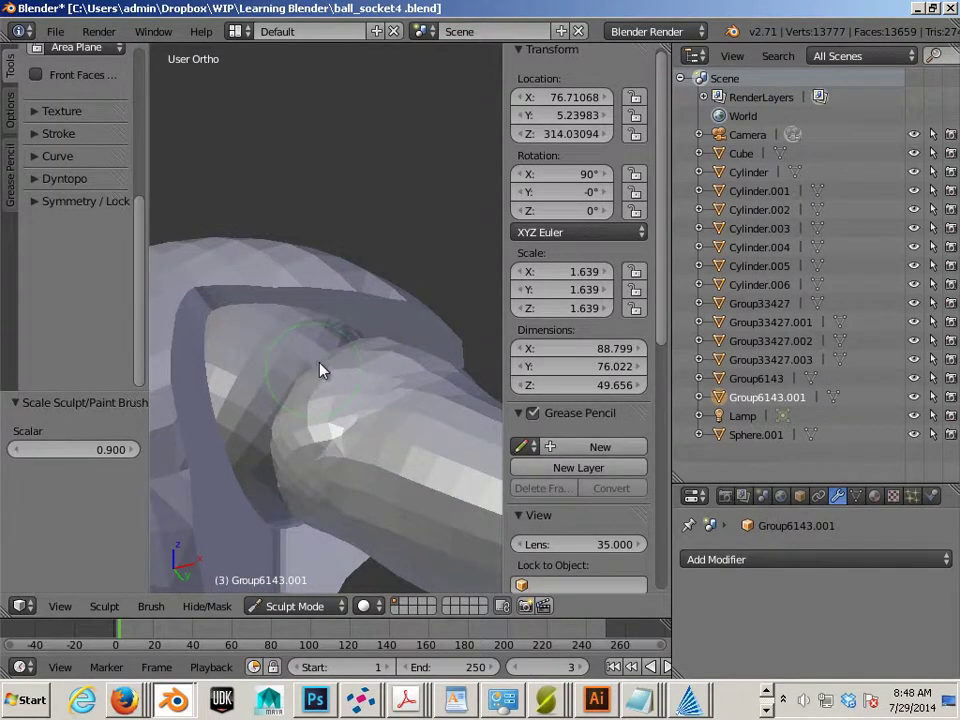
pyautogui.moveTo(318, 362)
pyautogui.mouseDown(button='middle')
pyautogui.moveTo(306, 446)
pyautogui.moveTo(306, 381)
pyautogui.mouseUp(button='middle')
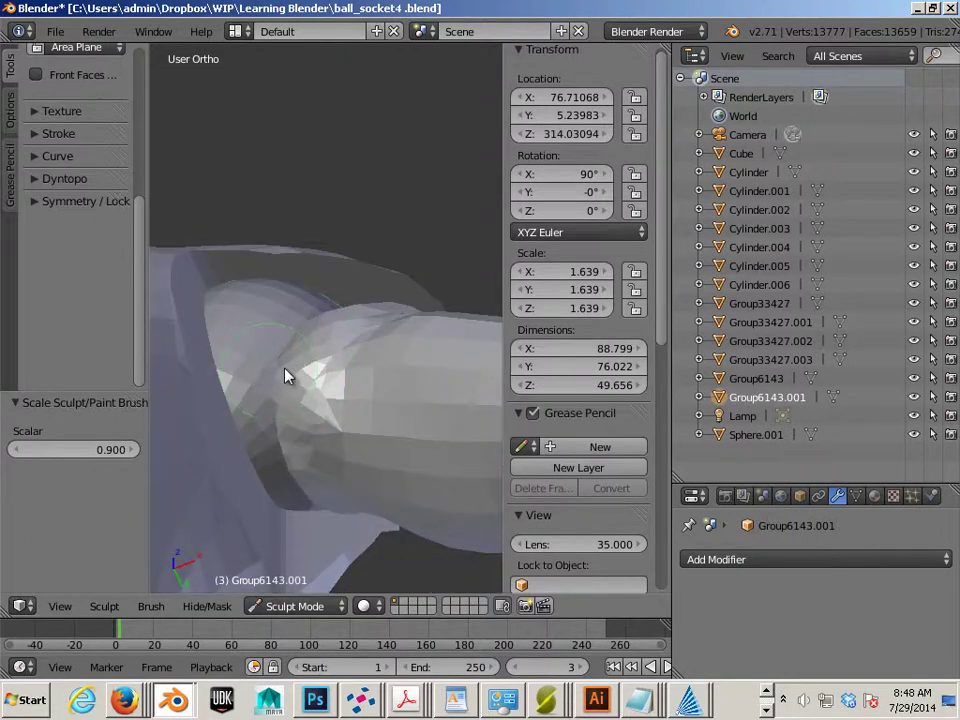
pyautogui.moveTo(287, 450); pyautogui.dragTo(304, 373, button='middle')
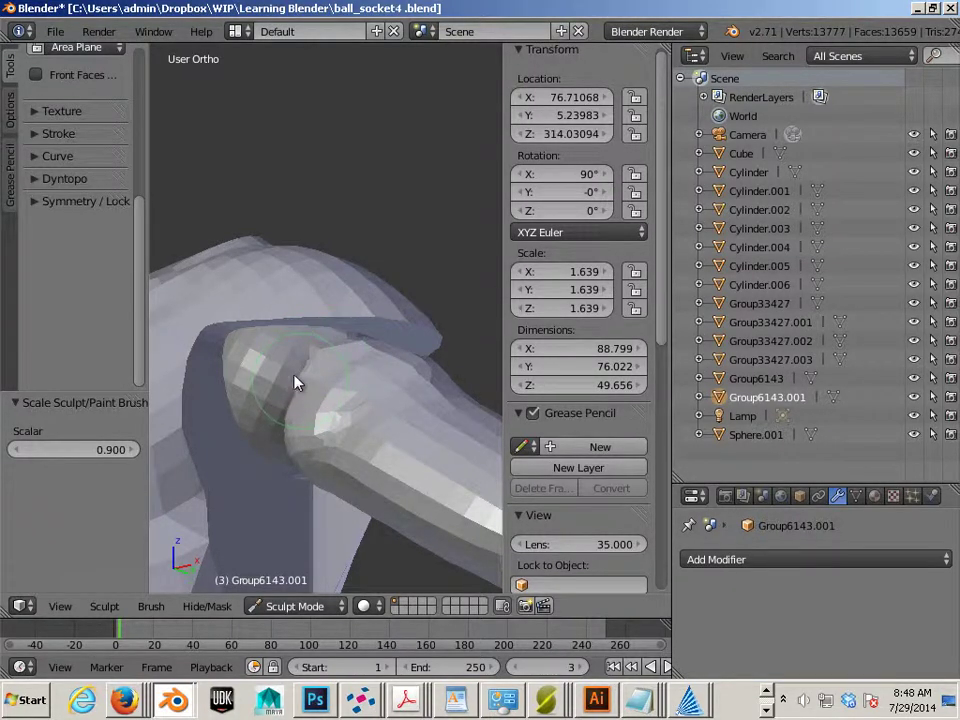
pyautogui.moveTo(294, 375)
pyautogui.mouseDown()
pyautogui.moveTo(362, 377)
pyautogui.moveTo(381, 347)
pyautogui.moveTo(356, 349)
pyautogui.moveTo(407, 358)
pyautogui.moveTo(377, 374)
pyautogui.moveTo(390, 345)
pyautogui.moveTo(411, 343)
pyautogui.moveTo(410, 354)
pyautogui.mouseUp()
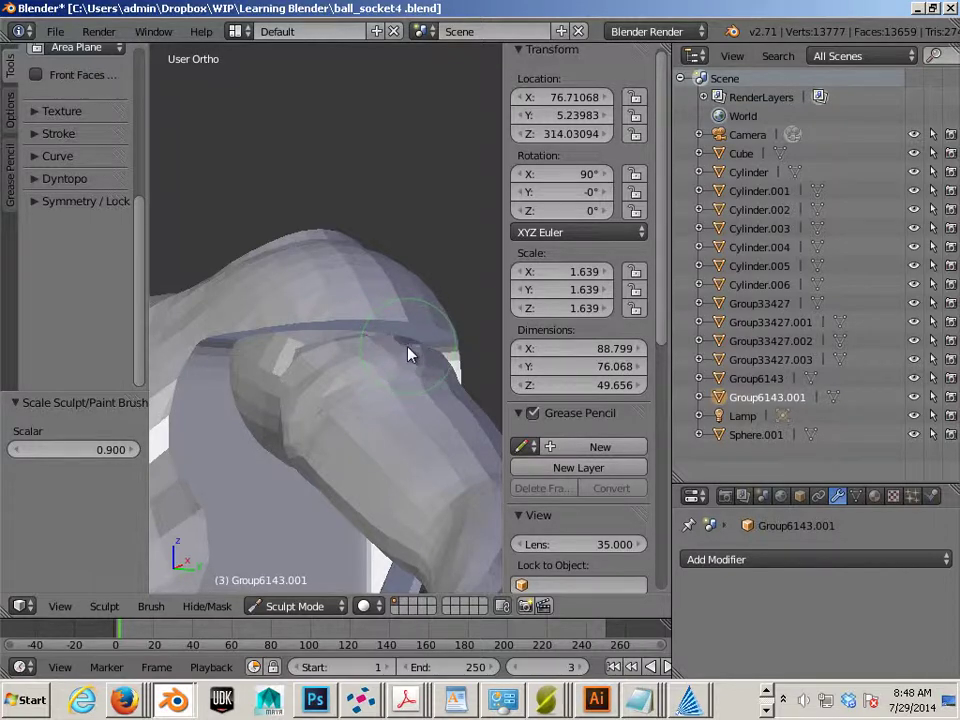
# Examine the fit of the sculpted arm in the shoulder socket from several angles, both close up and from a distance
pyautogui.moveTo(409, 349)
pyautogui.mouseDown(button='middle')
pyautogui.moveTo(388, 377)
pyautogui.moveTo(360, 386)
pyautogui.moveTo(408, 348)
pyautogui.mouseUp(button='middle')
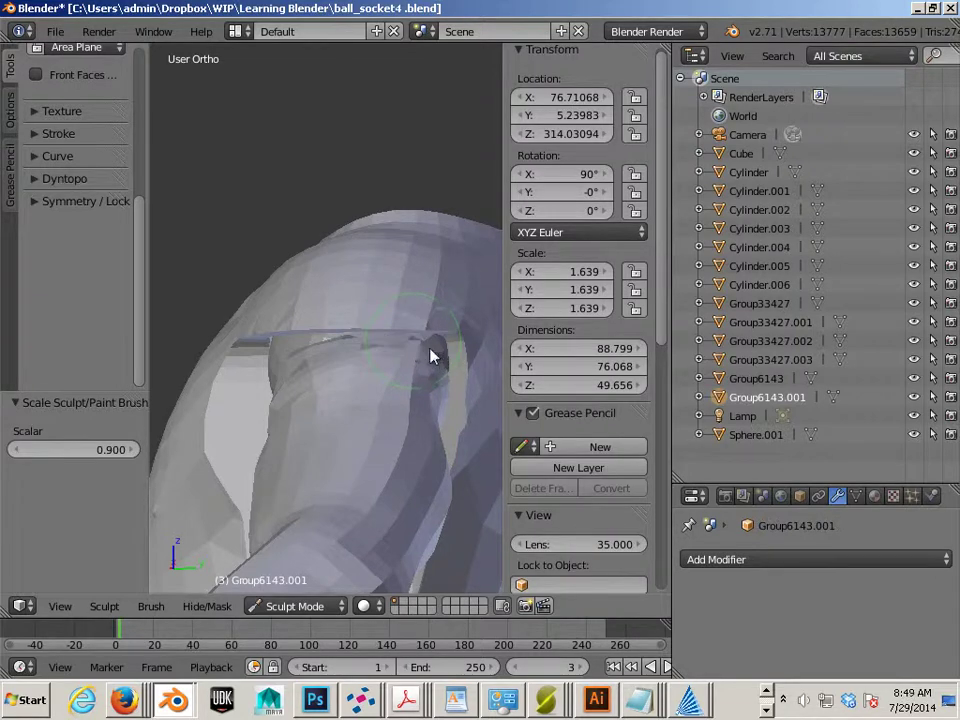
pyautogui.moveTo(431, 354)
pyautogui.mouseDown(button='middle')
pyautogui.moveTo(381, 343)
pyautogui.moveTo(345, 372)
pyautogui.moveTo(437, 384)
pyautogui.moveTo(414, 369)
pyautogui.moveTo(439, 369)
pyautogui.moveTo(369, 377)
pyautogui.moveTo(326, 396)
pyautogui.mouseUp(button='middle')
pyautogui.scroll(4, 376, 353)
pyautogui.scroll(-6, 335, 400)
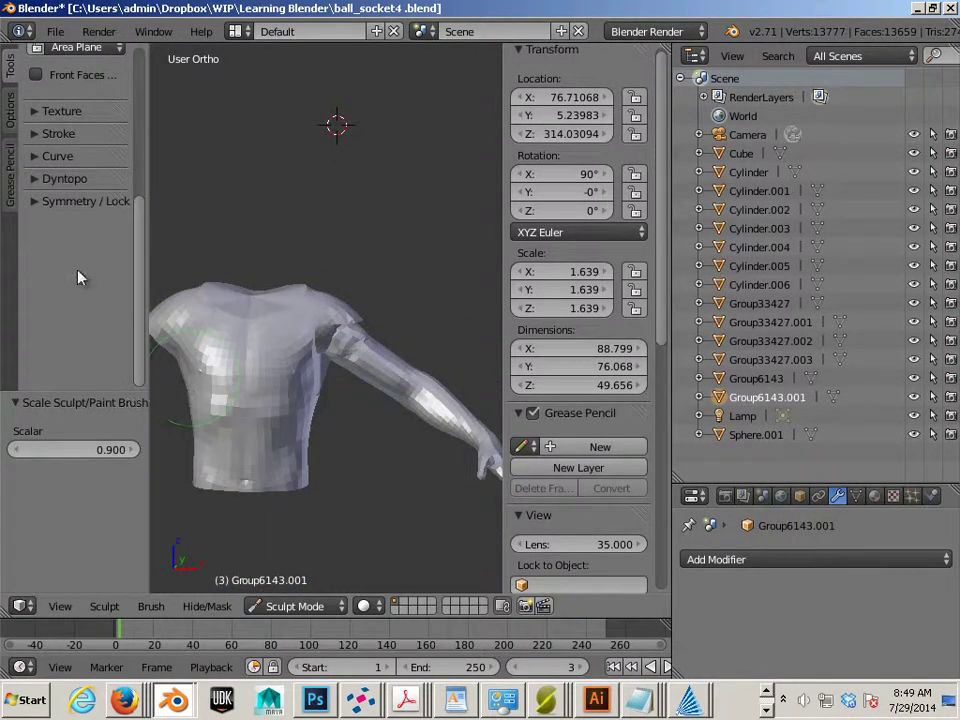
pyautogui.moveTo(236, 377); pyautogui.dragTo(360, 317, button='middle')
pyautogui.scroll(5, 360, 424)
pyautogui.scroll(3, 360, 317)
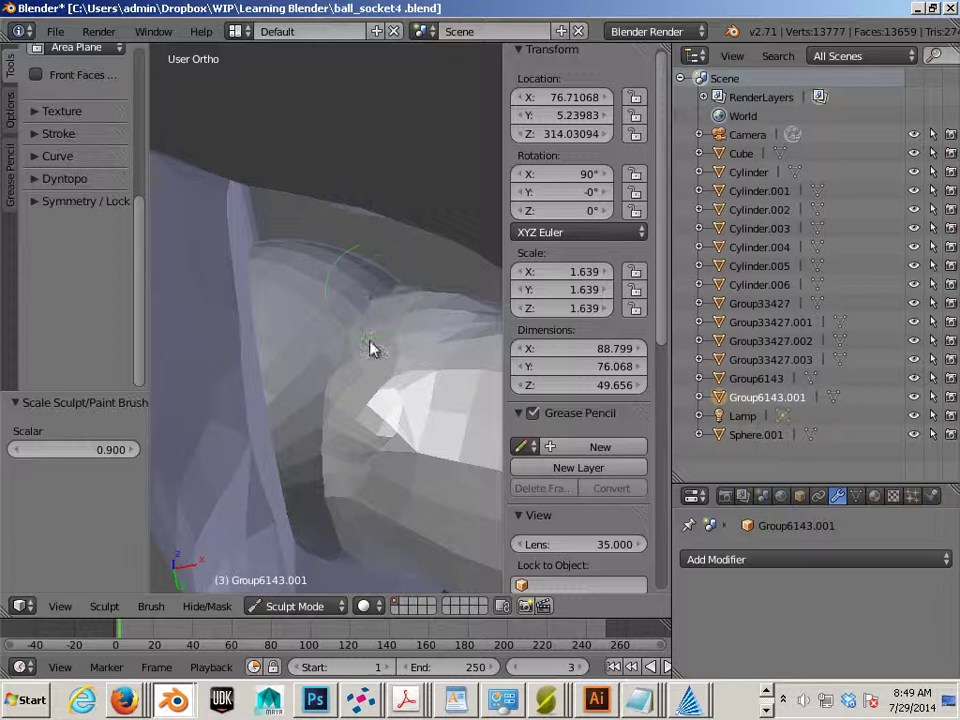
pyautogui.moveTo(371, 341); pyautogui.dragTo(379, 493, button='middle')
pyautogui.scroll(-6, 267, 455)
pyautogui.moveTo(267, 455); pyautogui.dragTo(332, 465, button='middle')
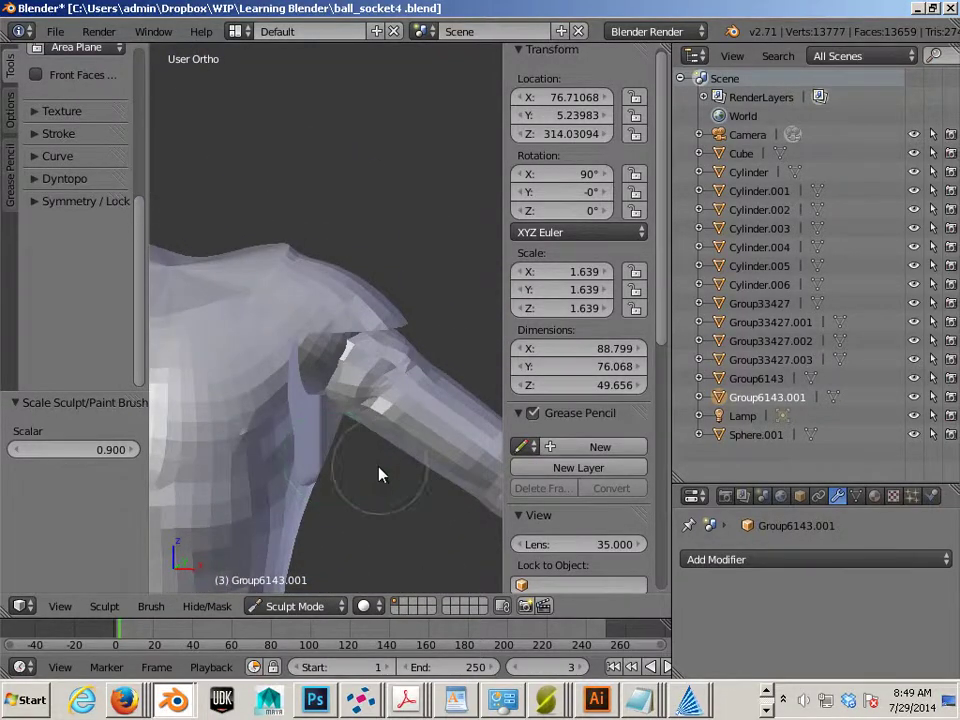
# Sculpt the front of the arm's inner end to even out the dented surface beside the shoulder ball
pyautogui.scroll(-5, 294, 450)
pyautogui.scroll(5, 433, 396)
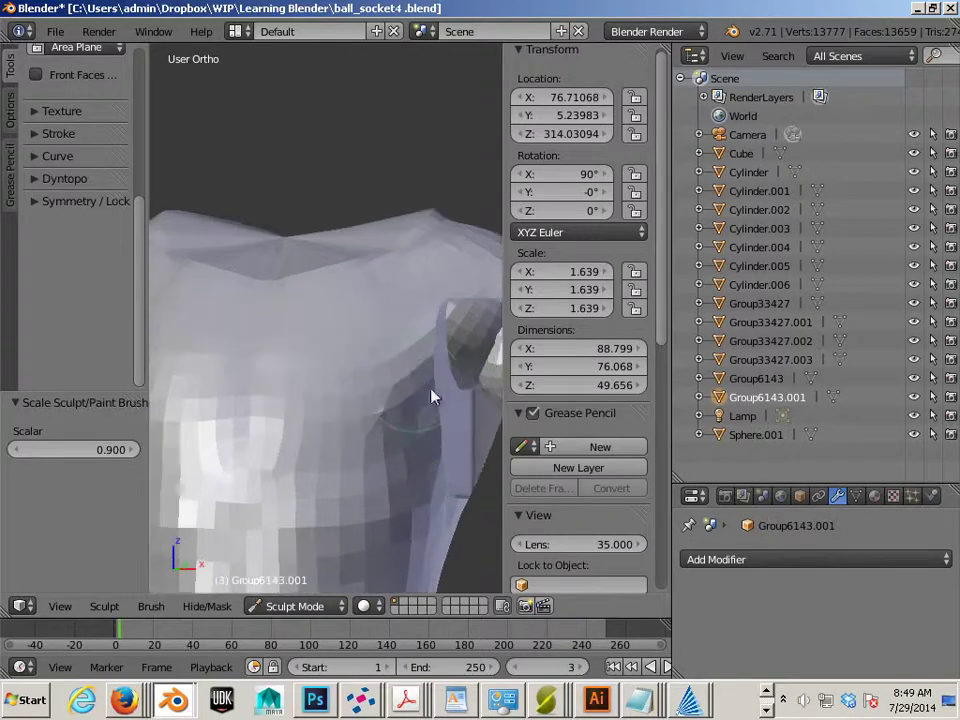
pyautogui.scroll(-4, 240, 377)
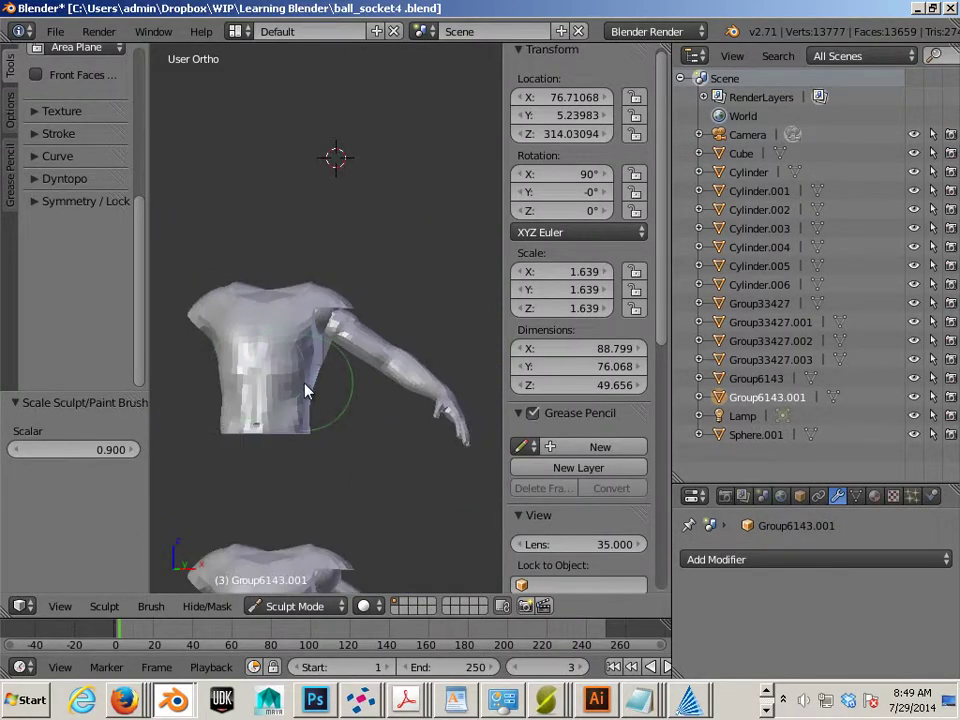
pyautogui.scroll(10, 305, 390)
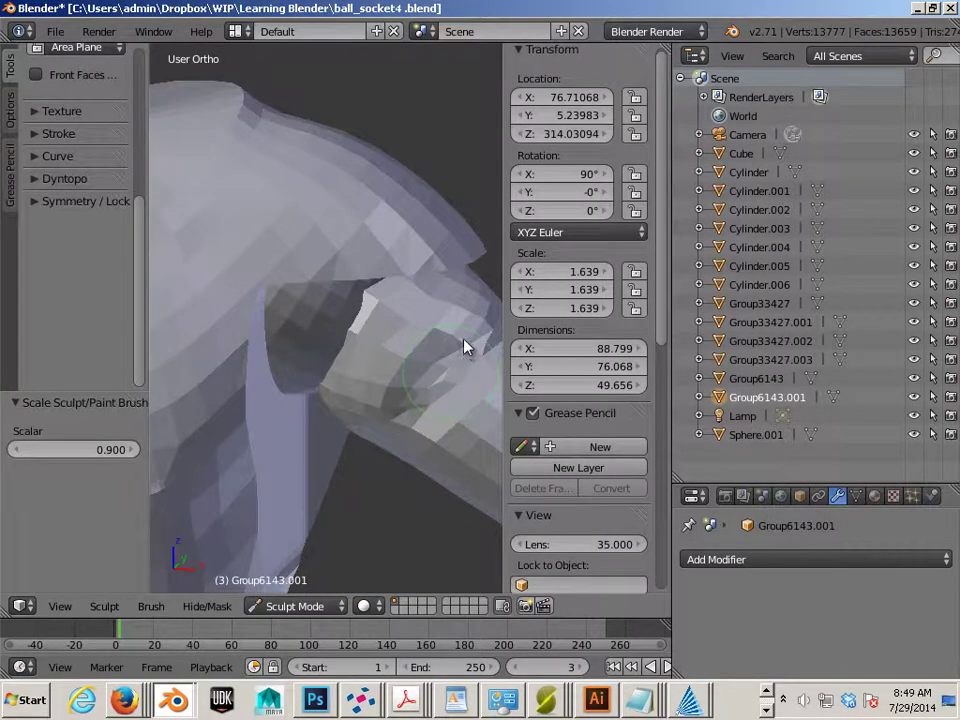
pyautogui.moveTo(431, 360); pyautogui.dragTo(388, 409)
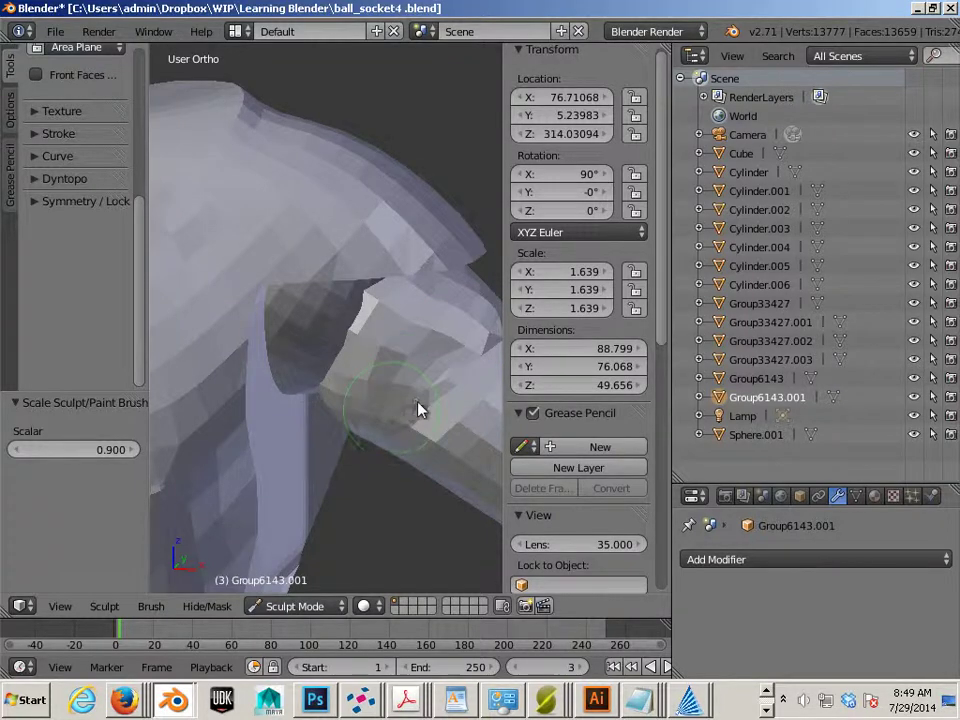
# In Edit Mode, merge the cluster of crowded vertices on the front of the arm's inner end using Remove Doubles with a 1.330 merge distance
pyautogui.scroll(-10, 380, 410)
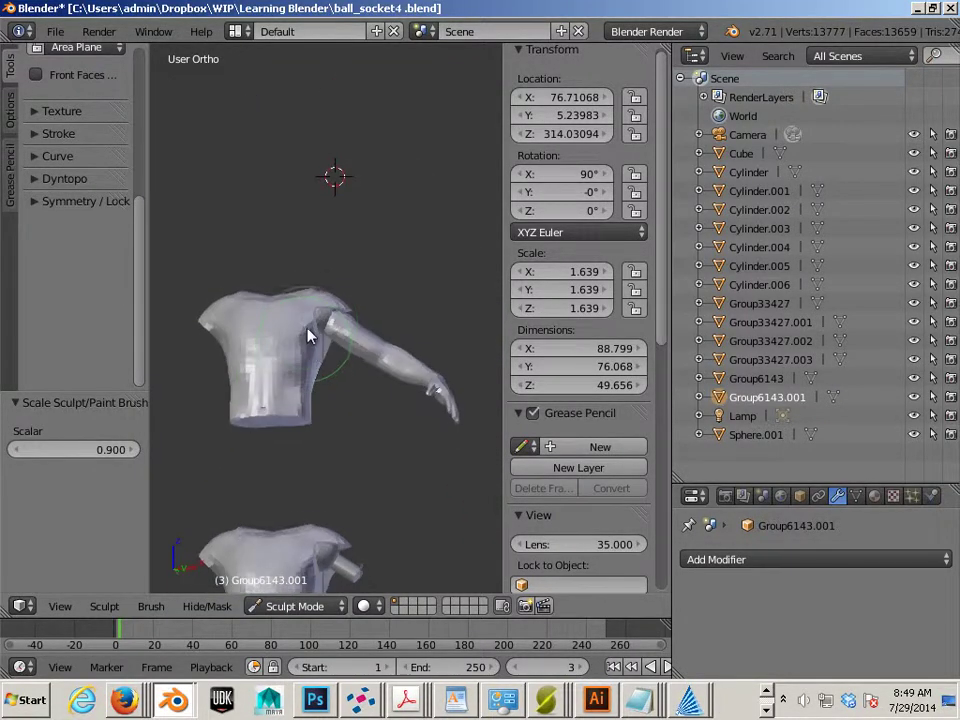
pyautogui.scroll(8, 308, 337)
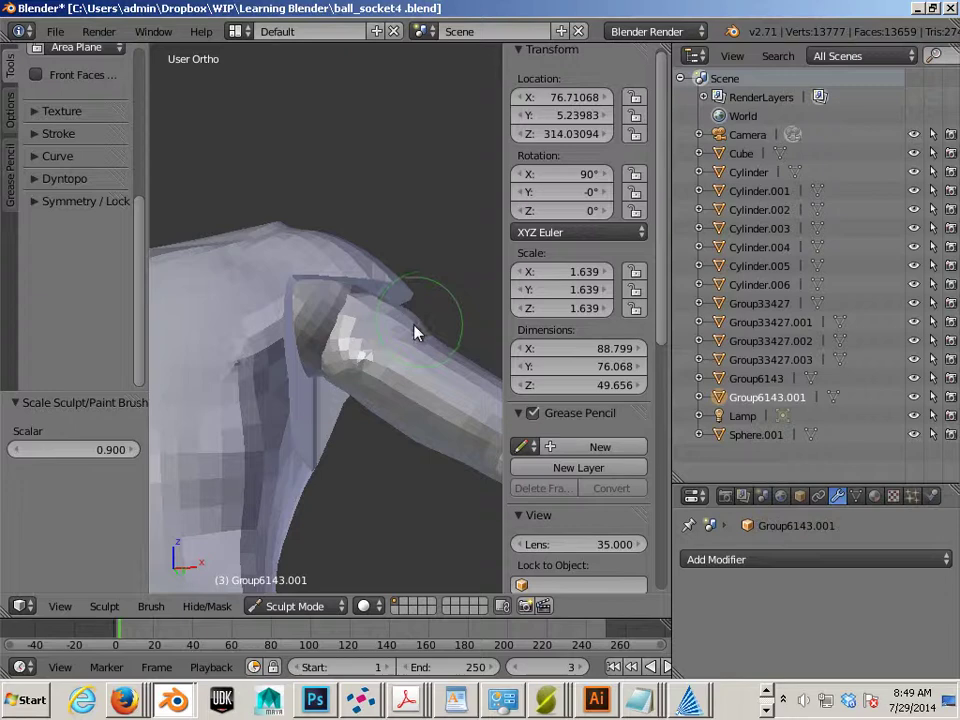
pyautogui.moveTo(328, 396); pyautogui.dragTo(352, 308, button='middle')
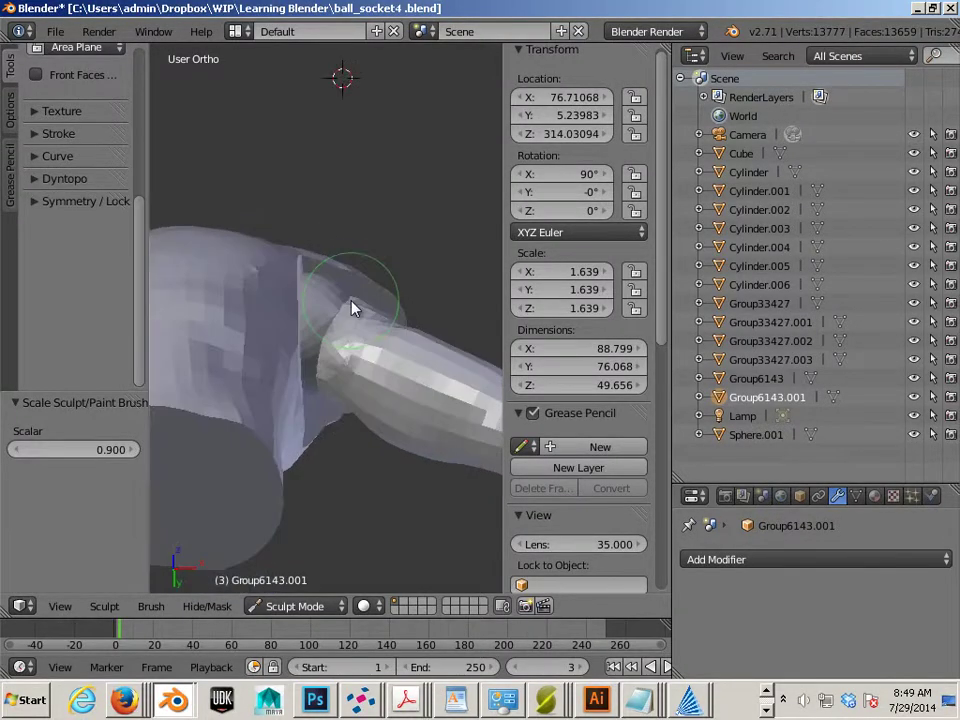
pyautogui.scroll(-8, 392, 399)
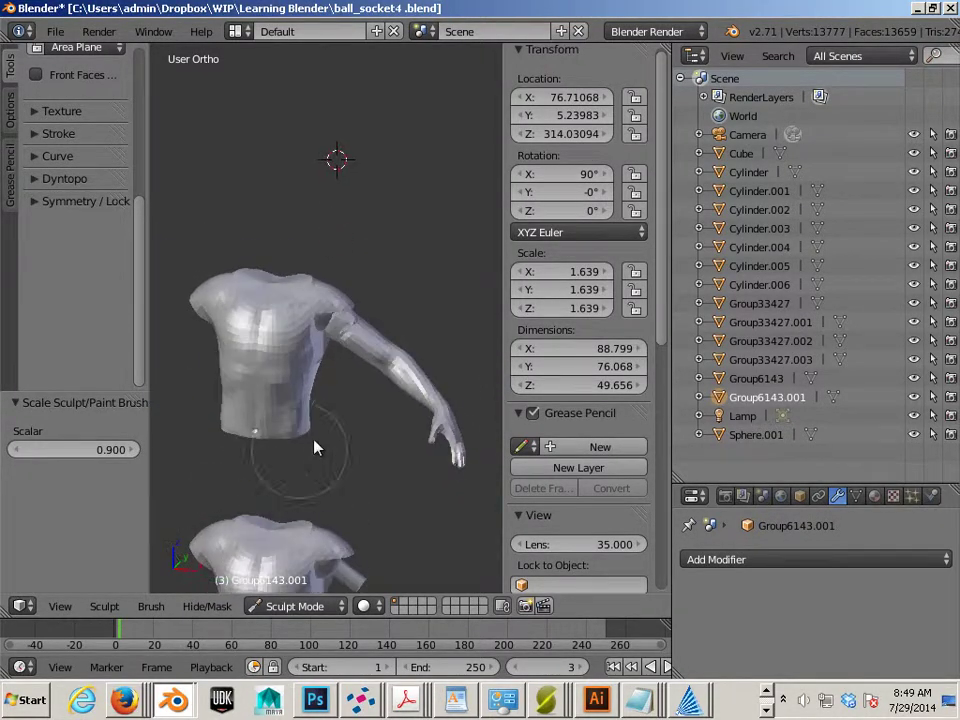
pyautogui.scroll(8, 321, 426)
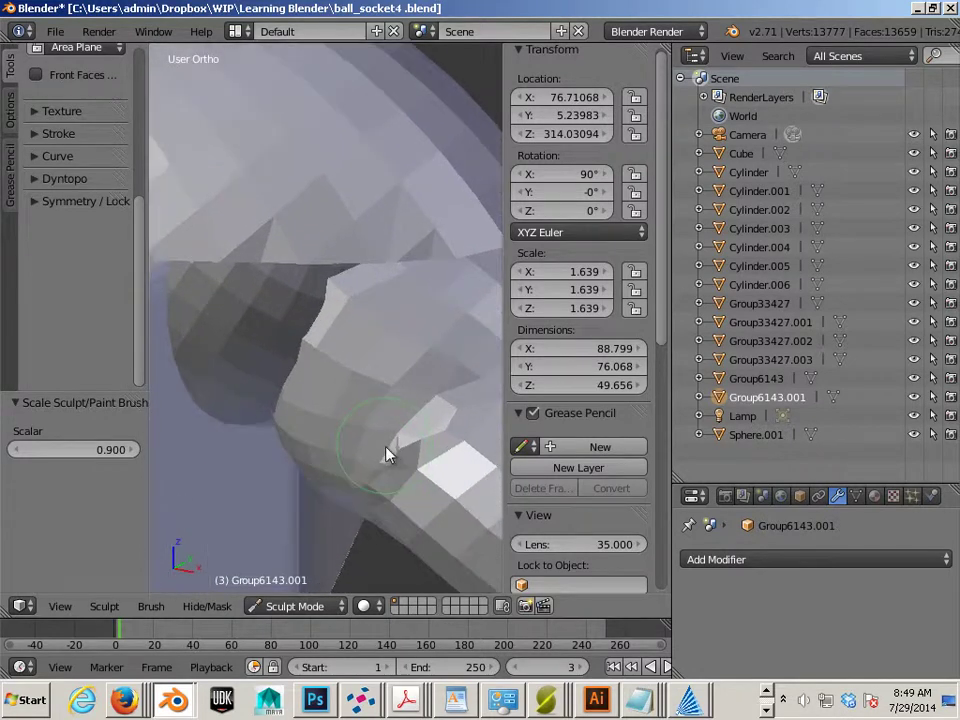
pyautogui.press('Tab')
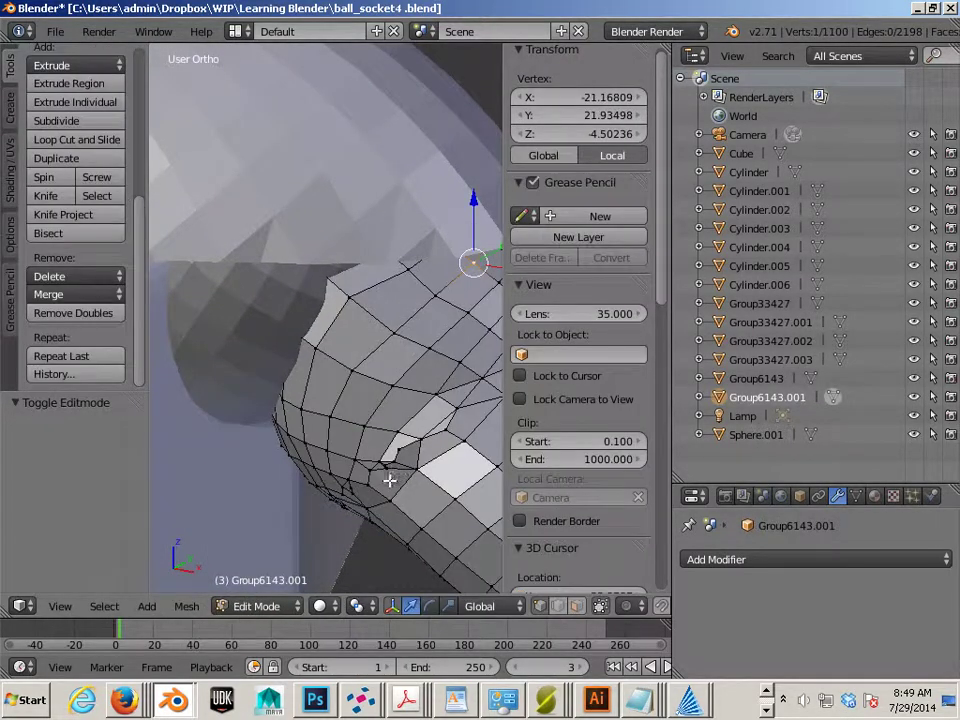
pyautogui.moveTo(372, 438); pyautogui.dragTo(410, 486)
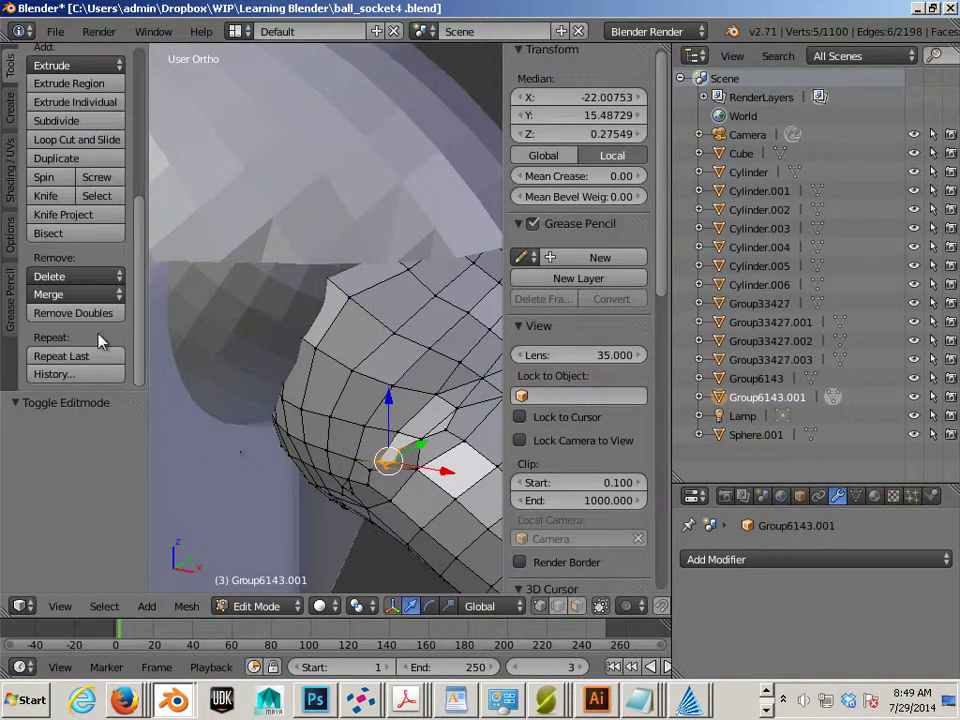
pyautogui.click(45, 313)
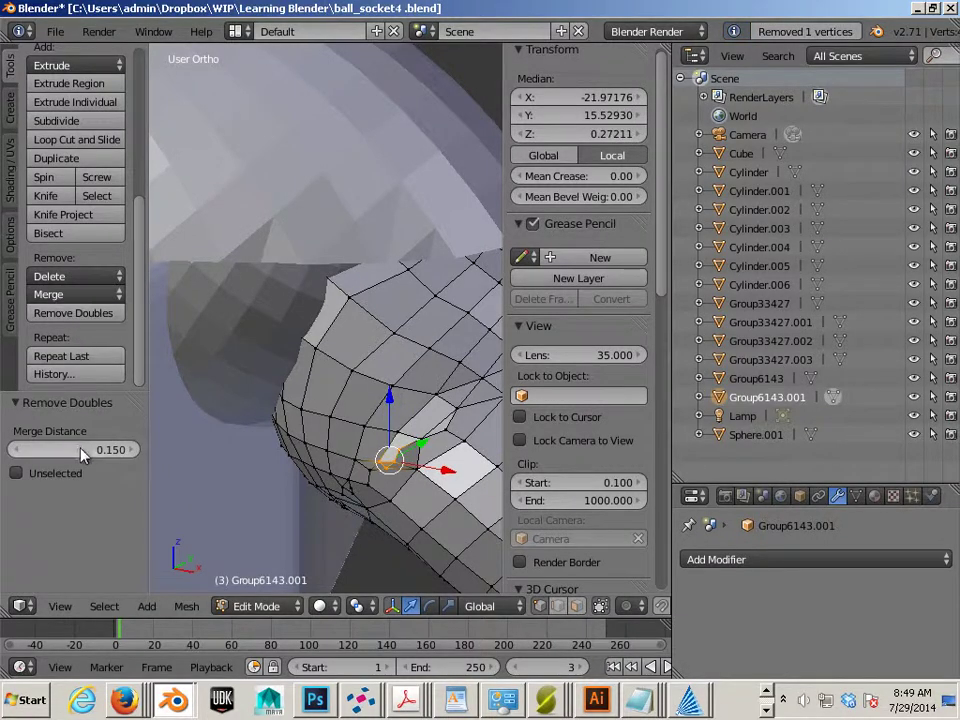
pyautogui.moveTo(82, 455); pyautogui.dragTo(201, 461)
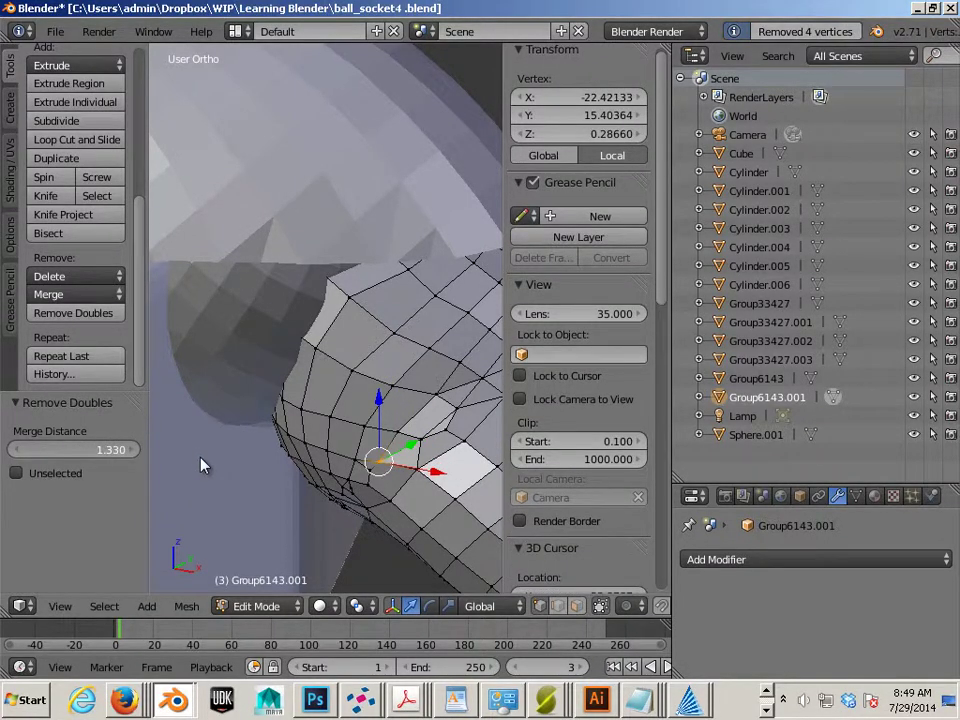
# Deselect the arm's vertices and return the arm to Sculpt Mode
pyautogui.moveTo(369, 523); pyautogui.dragTo(381, 486, button='middle')
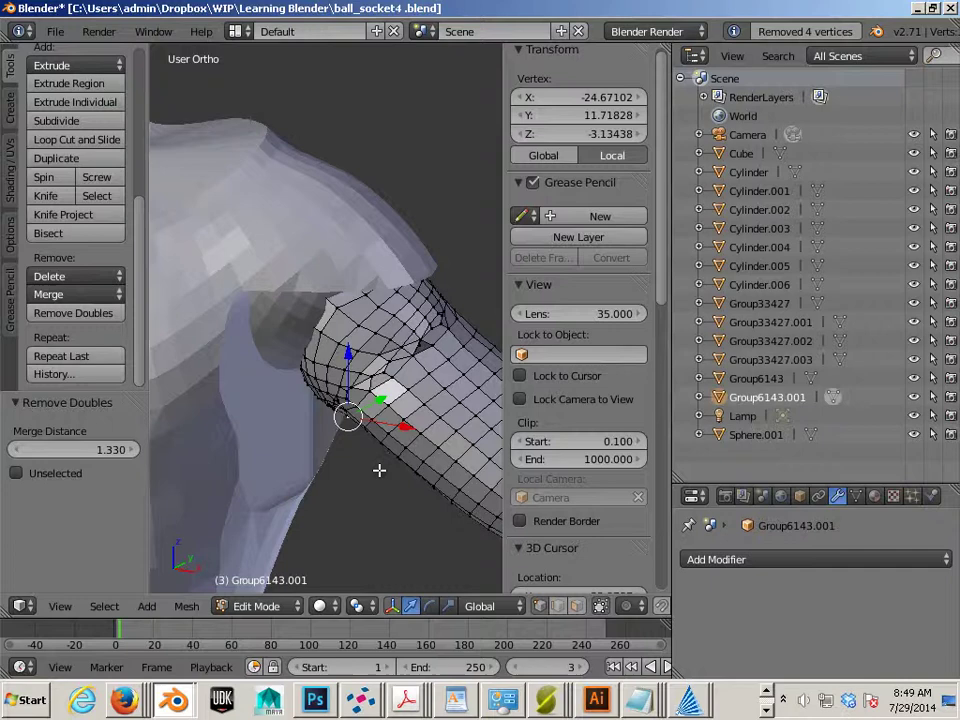
pyautogui.scroll(-2, 370, 475)
pyautogui.press('a')
pyautogui.press('Tab')
# Examine the cleaned-up arm end and its fit in the shoulder socket from the front, side and back
pyautogui.scroll(-3, 330, 455)
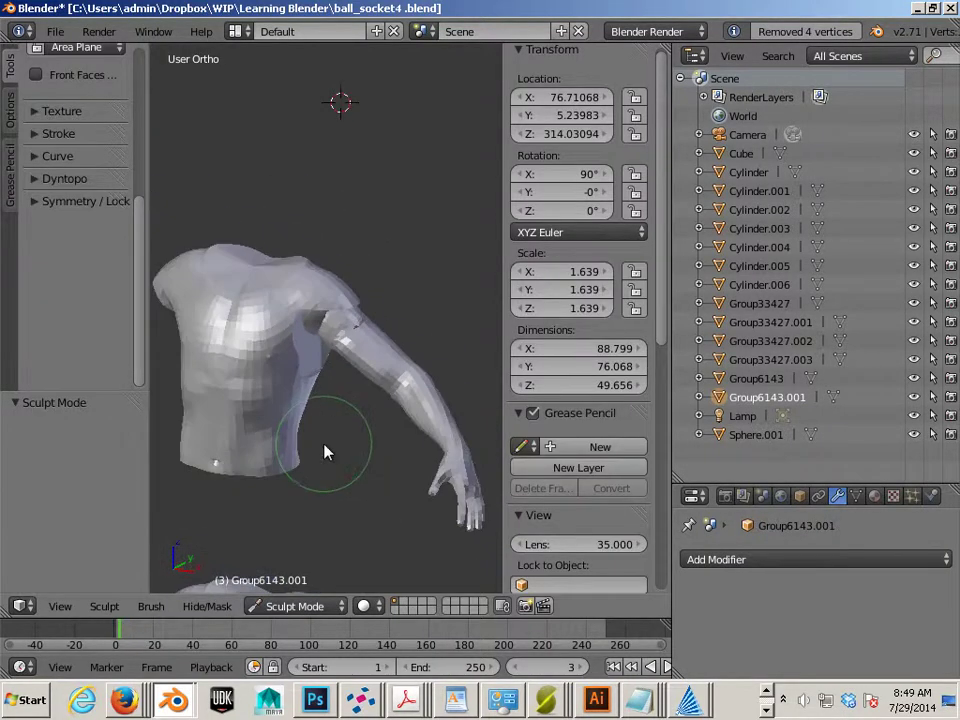
pyautogui.moveTo(325, 452); pyautogui.dragTo(311, 407, button='middle')
pyautogui.scroll(5, 372, 427)
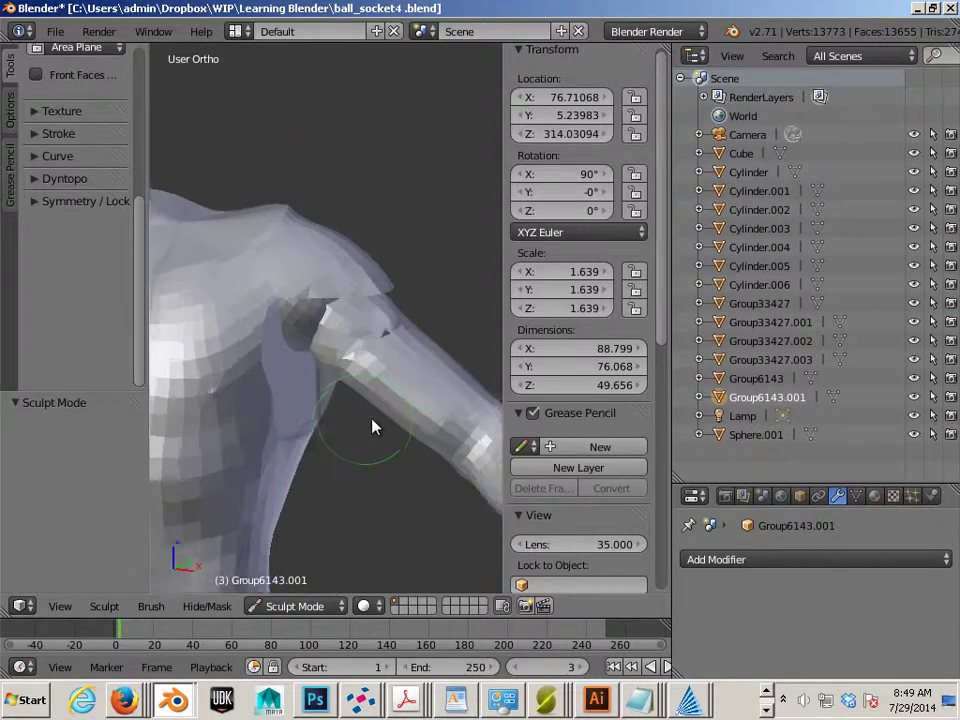
pyautogui.moveTo(372, 427); pyautogui.dragTo(323, 311, button='middle')
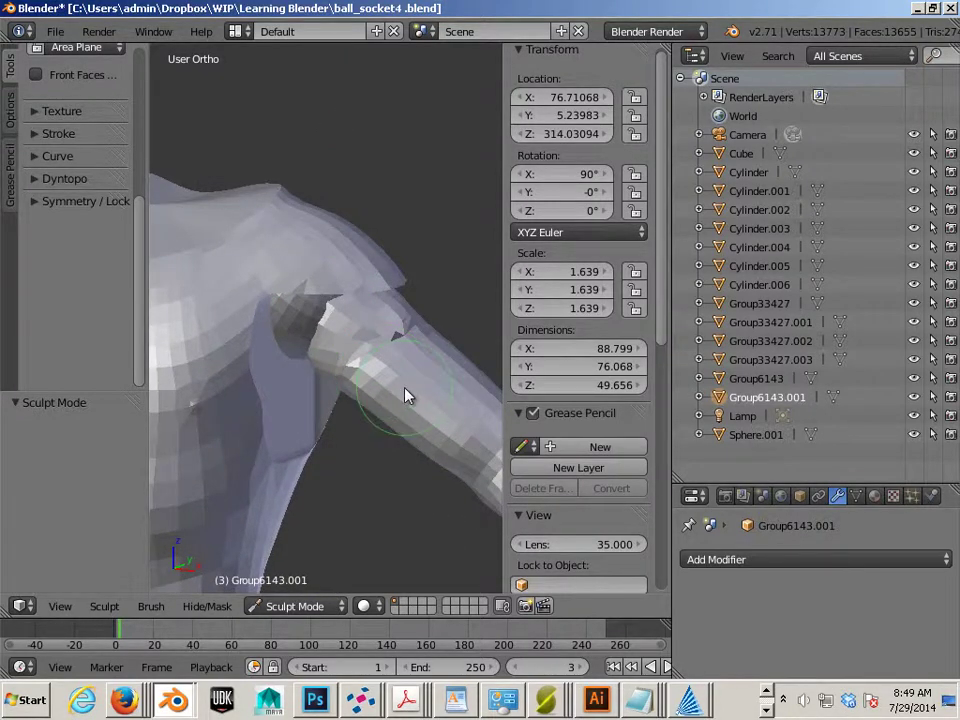
pyautogui.moveTo(343, 424)
pyautogui.mouseDown(button='middle')
pyautogui.moveTo(364, 381)
pyautogui.moveTo(396, 384)
pyautogui.mouseUp(button='middle')
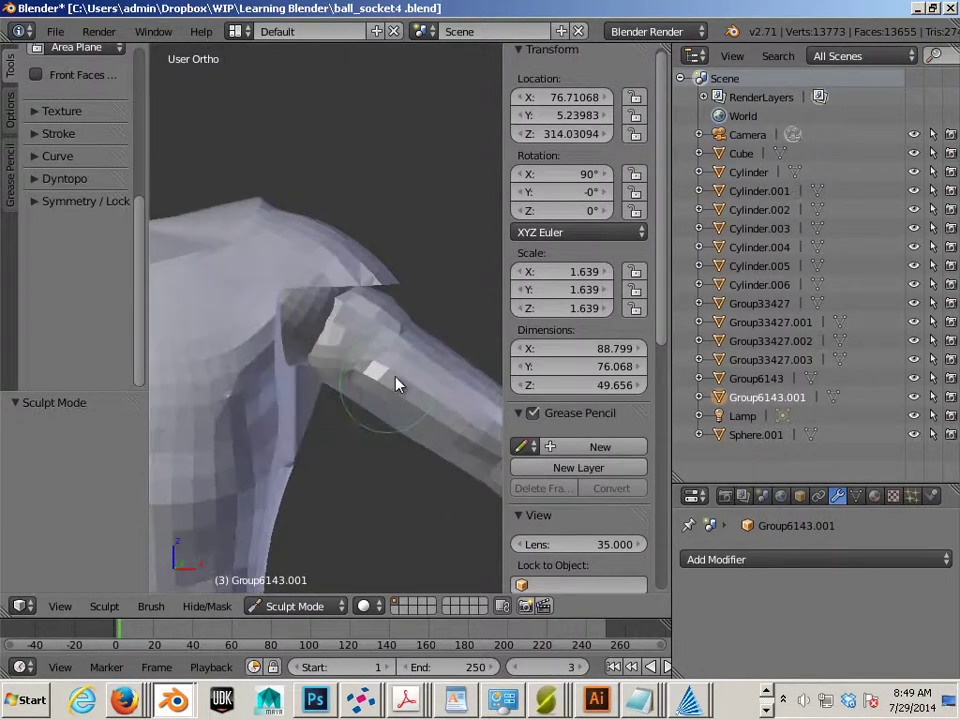
pyautogui.moveTo(439, 339)
pyautogui.mouseDown(button='middle')
pyautogui.moveTo(231, 347)
pyautogui.moveTo(246, 377)
pyautogui.moveTo(315, 377)
pyautogui.moveTo(175, 370)
pyautogui.mouseUp(button='middle')
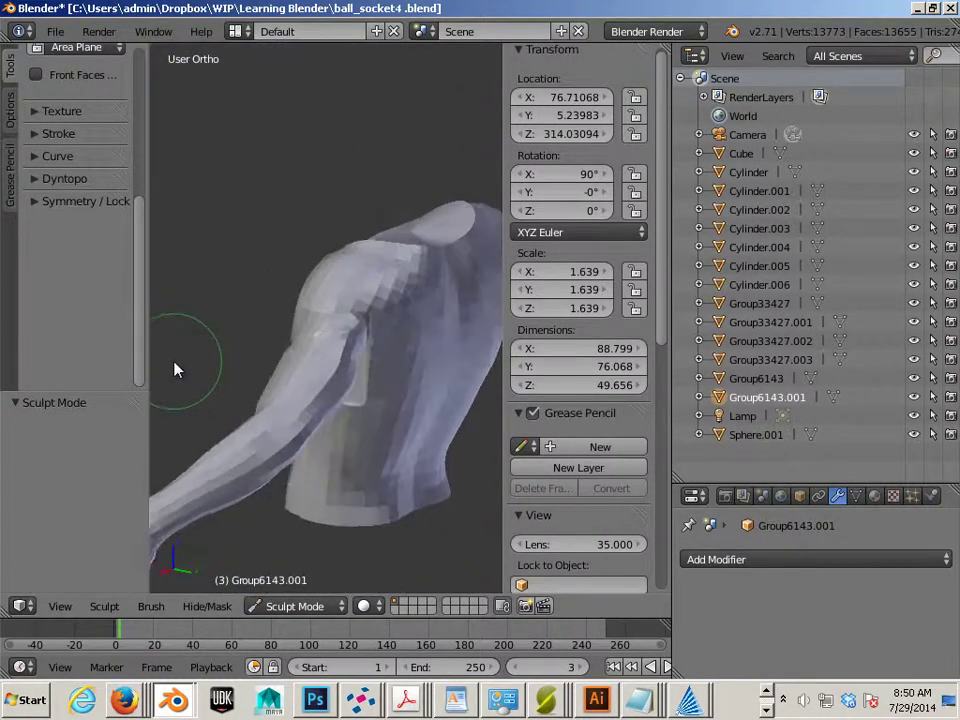